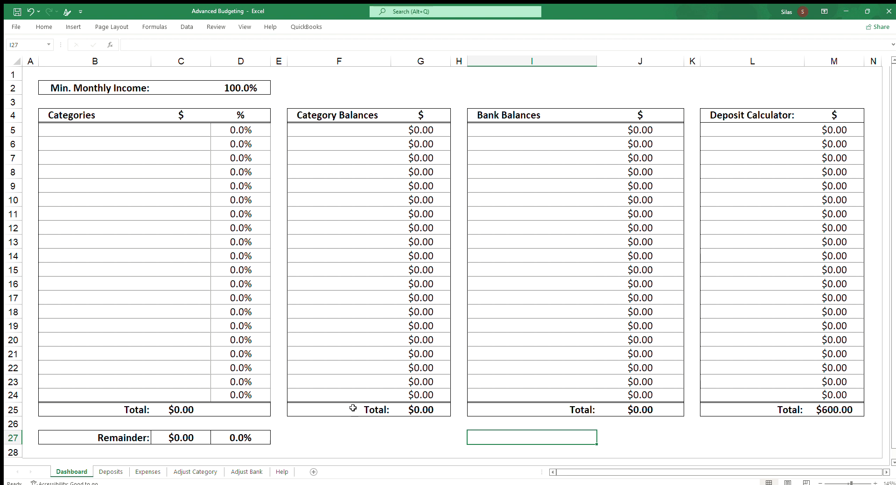
Set the minimum monthly income to $2,500
{"action": "left_click", "coordinate": [186, 88]}
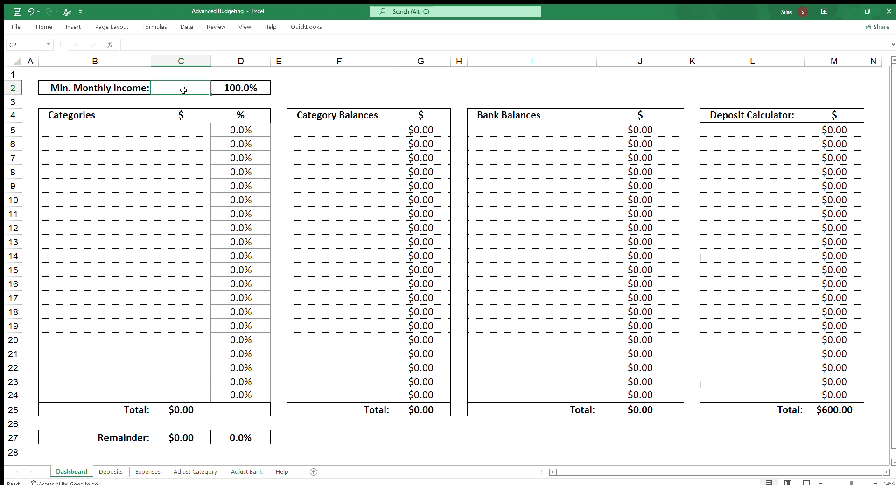
{"action": "type", "text": "2500"}
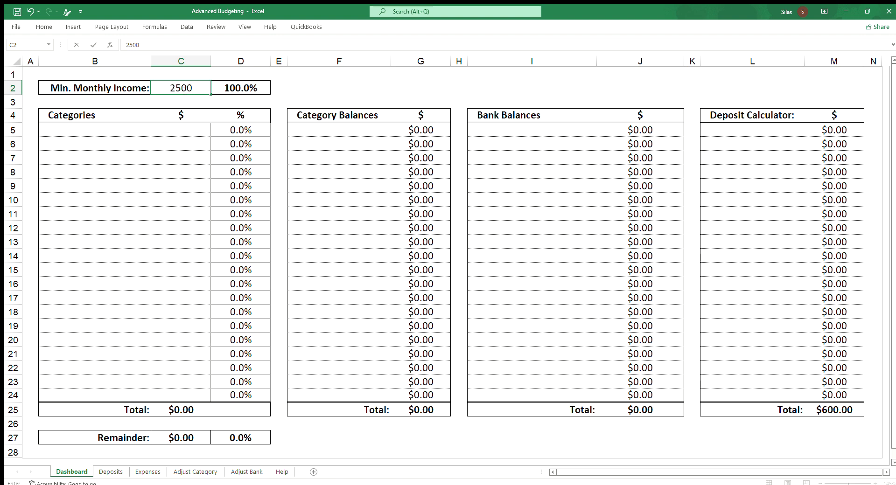
{"action": "left_click", "coordinate": [159, 126]}
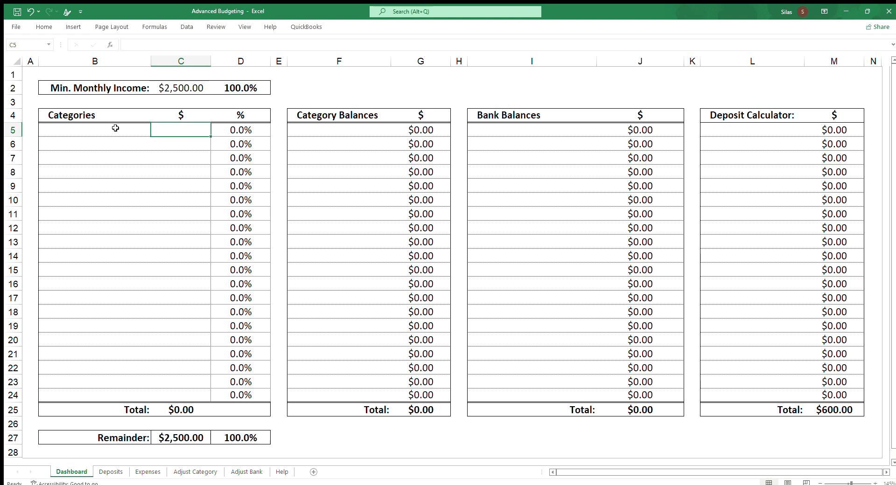
Examine the empty rows of the Categories table and the Remainder amount below it
{"action": "left_click", "coordinate": [85, 130]}
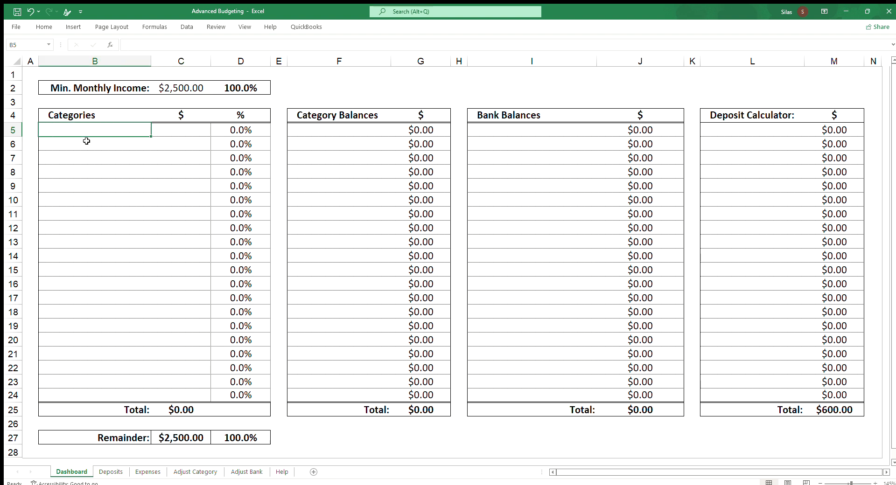
{"action": "left_click", "coordinate": [86, 142]}
{"action": "left_click", "coordinate": [84, 158]}
{"action": "left_click", "coordinate": [84, 174]}
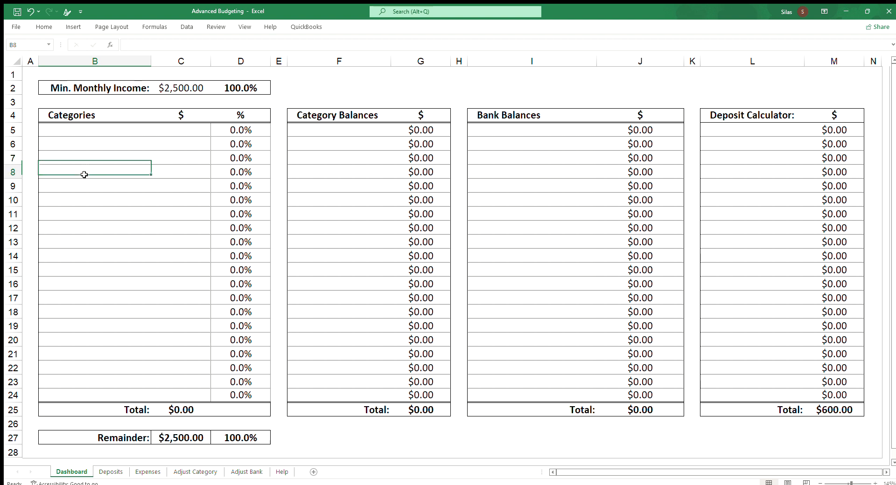
{"action": "left_click", "coordinate": [86, 186]}
{"action": "left_click", "coordinate": [86, 200]}
{"action": "left_click", "coordinate": [86, 215]}
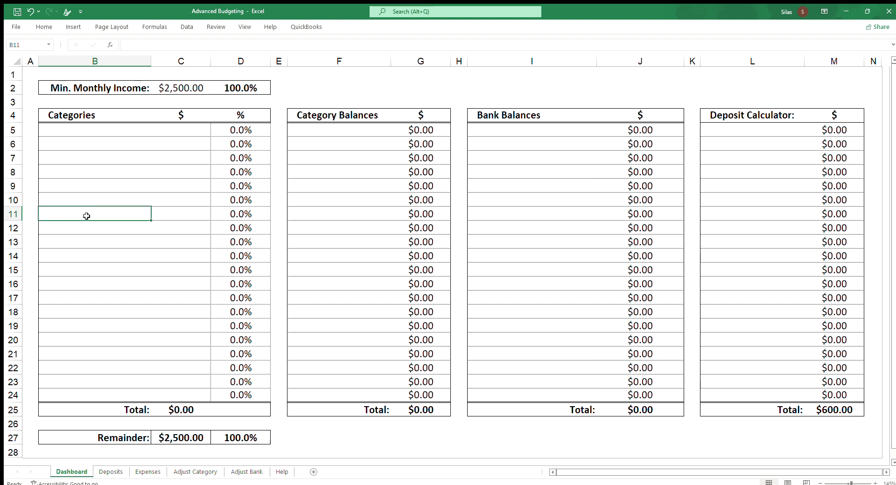
{"action": "left_click", "coordinate": [167, 439]}
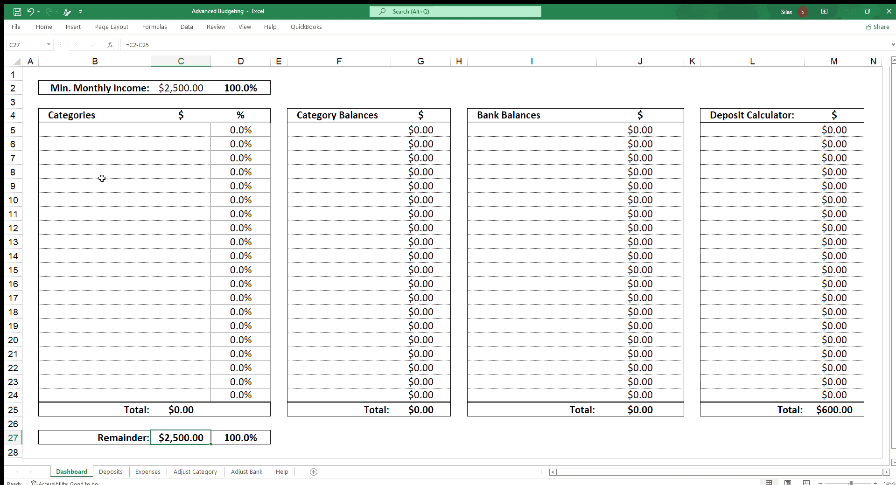
Add Rent as the first budget category with an amount of $950.00
{"action": "left_click", "coordinate": [83, 132]}
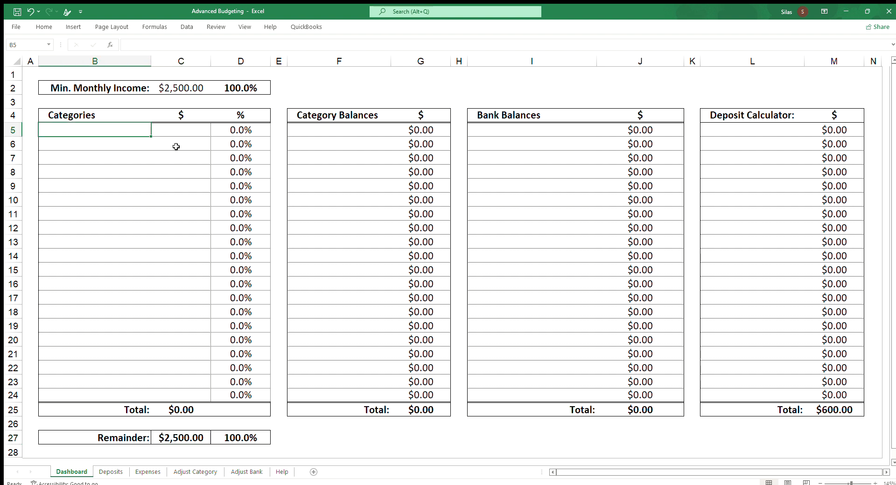
{"action": "type", "text": "Rent"}
{"action": "key", "text": "Tab"}
{"action": "type", "text": "$950.00"}
{"action": "key", "text": "Return"}
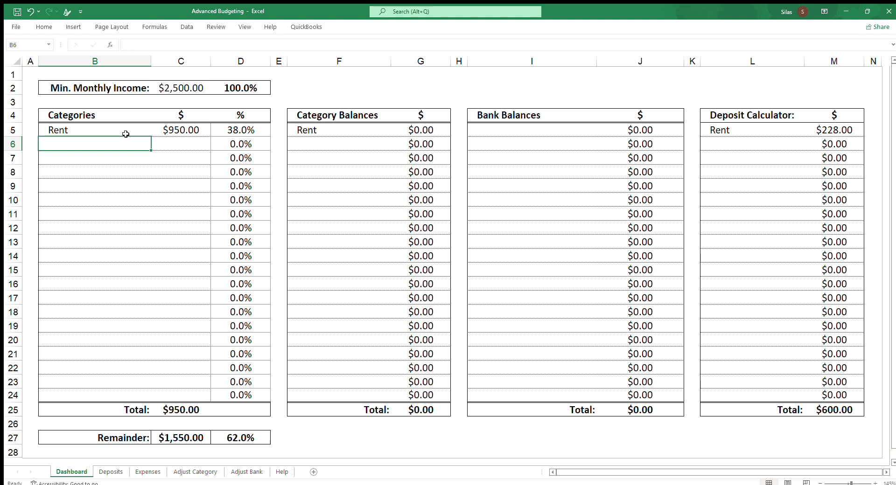
Add a Groceries category with $600.00 below Rent and check the budget total and remainder
{"action": "type", "text": "Groceries"}
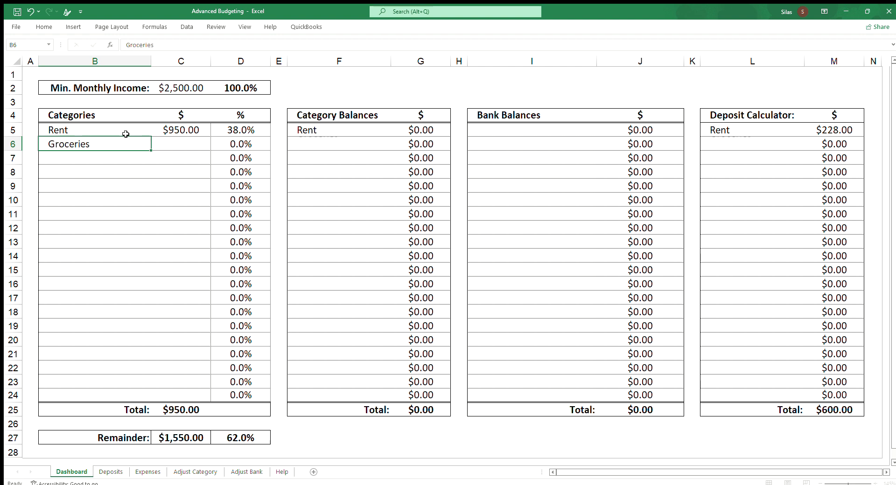
{"action": "key", "text": "Tab"}
{"action": "type", "text": "600.00"}
{"action": "key", "text": "Return"}
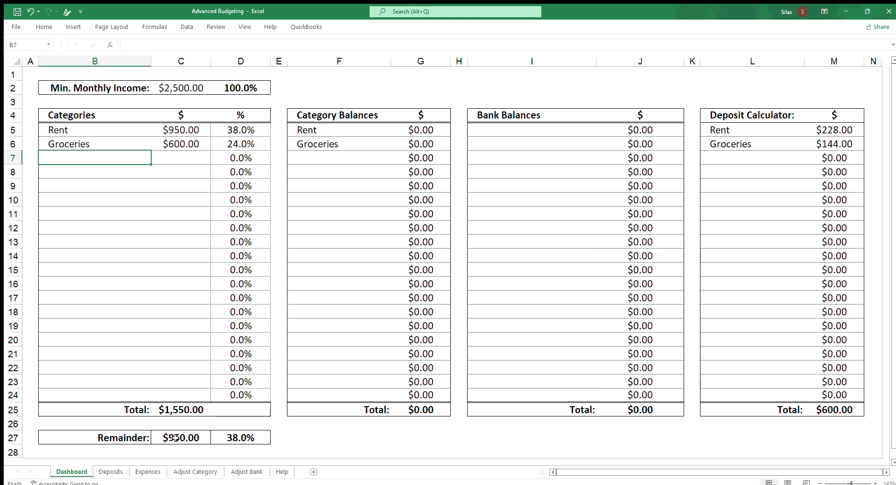
{"action": "left_click", "coordinate": [169, 413]}
{"action": "left_click", "coordinate": [198, 443]}
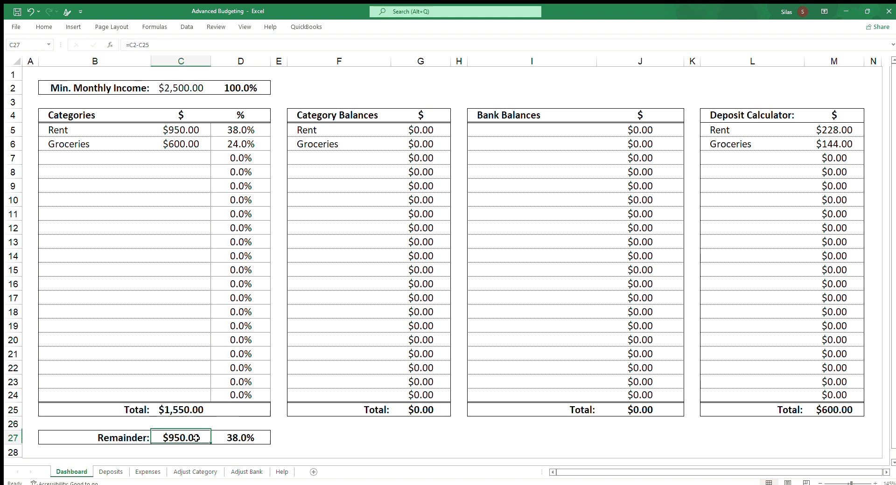
Add a Subscriptions category with $75.00 below Groceries
{"action": "left_click", "coordinate": [86, 163]}
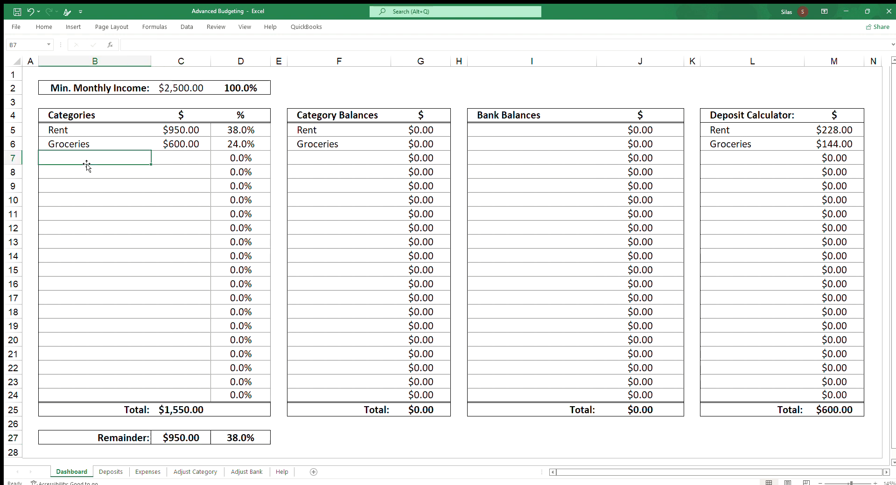
{"action": "type", "text": "Dues"}
{"action": "key", "text": "BackSpace"}
{"action": "key", "text": "BackSpace"}
{"action": "key", "text": "BackSpace"}
{"action": "type", "text": "Subscriptions"}
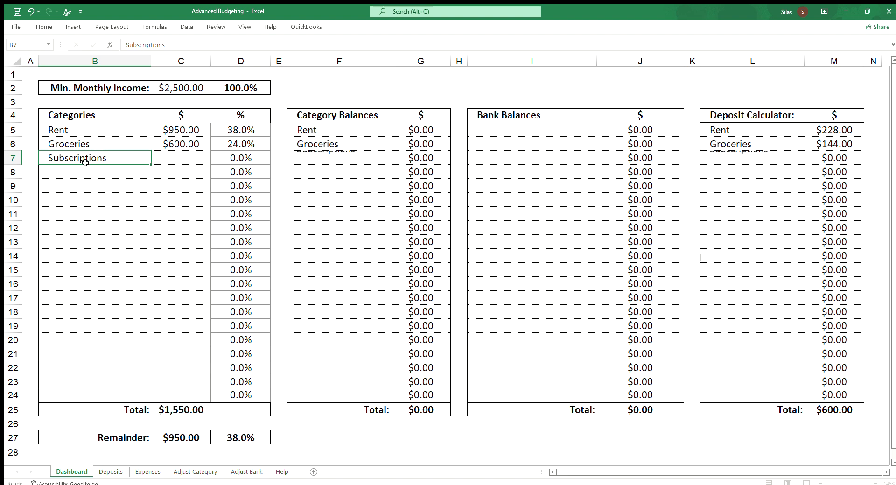
{"action": "key", "text": "Tab"}
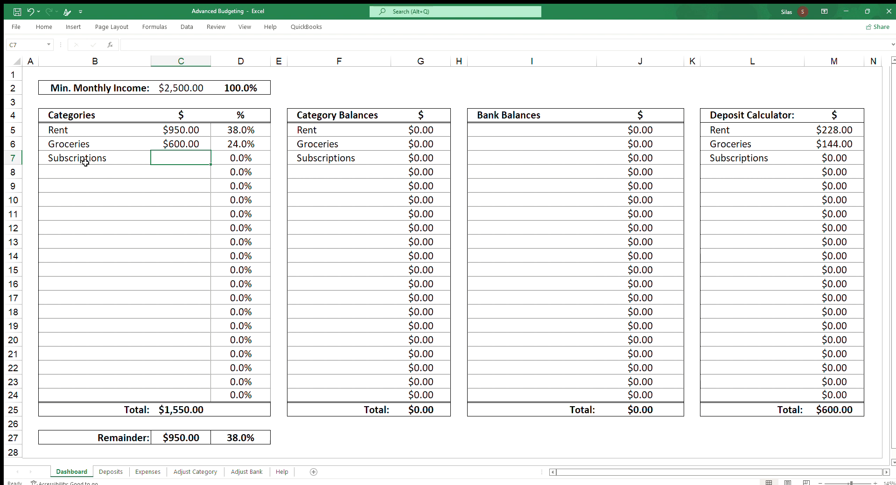
{"action": "type", "text": "75.00"}
{"action": "left_click", "coordinate": [87, 167]}
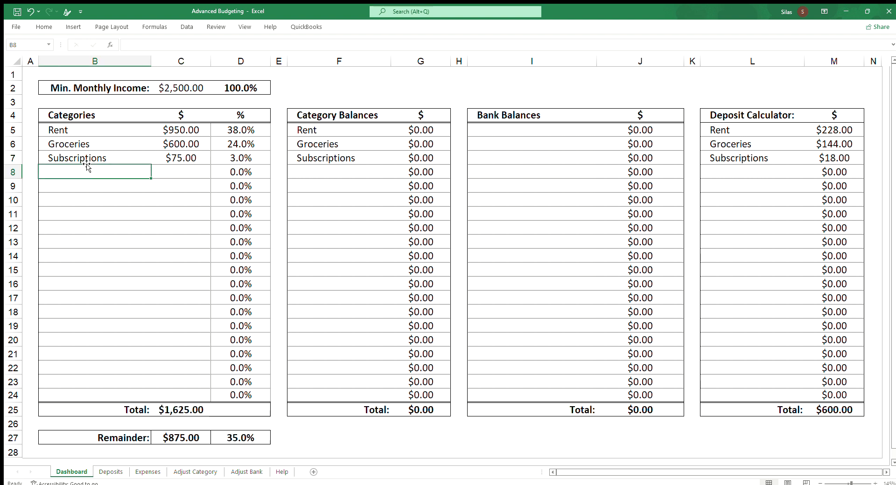
Add a Vehicle Expenses category with $400.00 below Subscriptions
{"action": "type", "text": "Vehicle Expenses"}
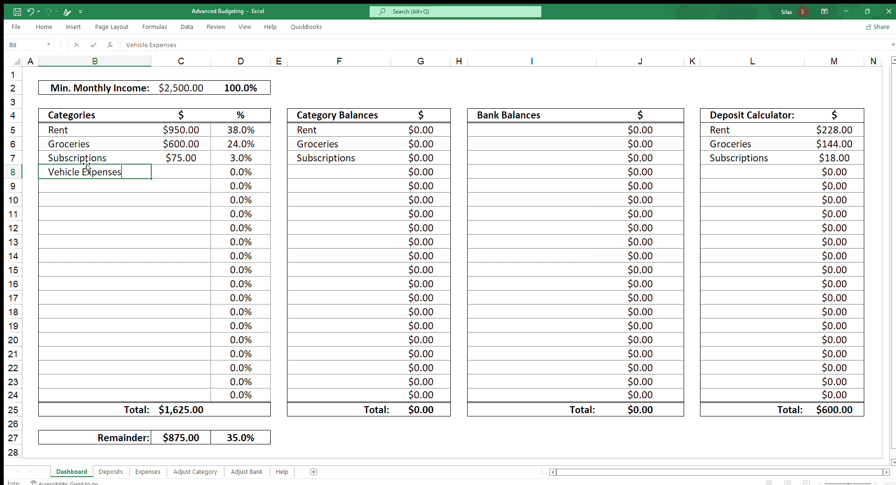
{"action": "key", "text": "Tab"}
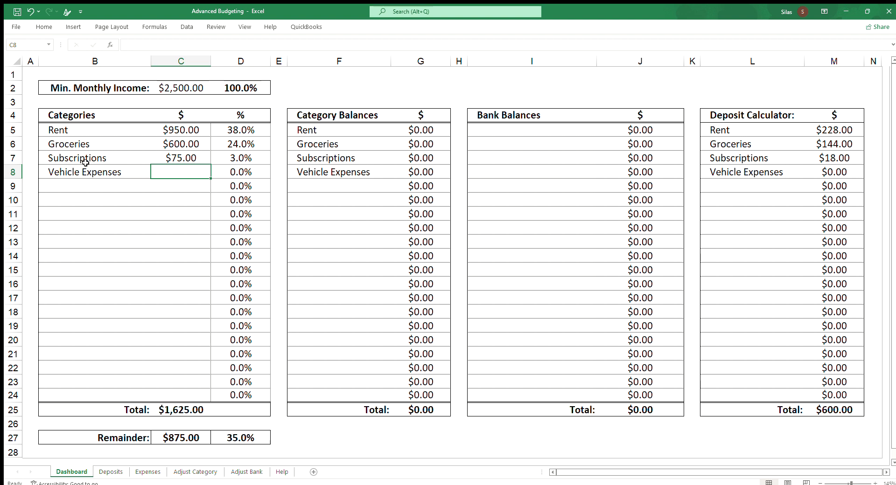
{"action": "type", "text": "400.00"}
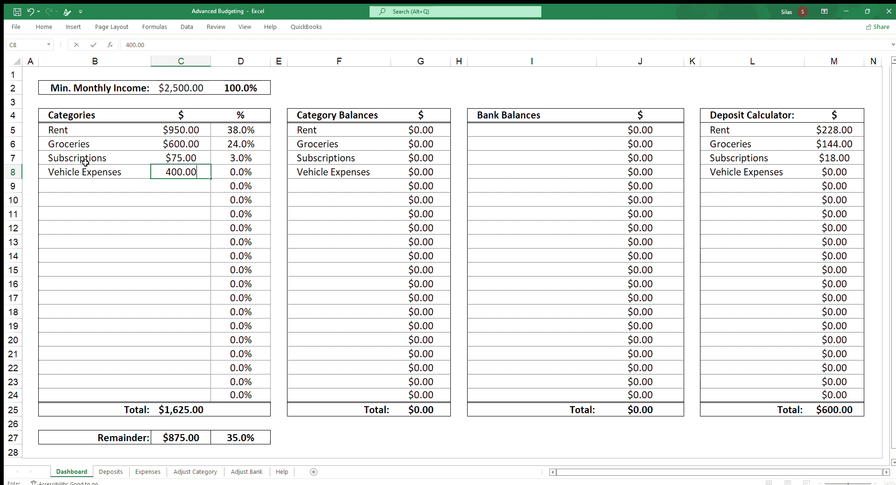
{"action": "key", "text": "Return"}
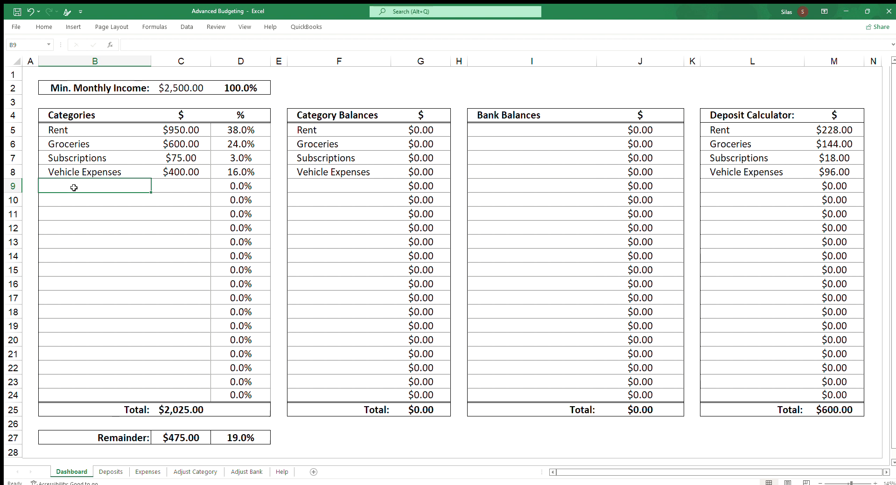
Enter Car Insurance as the category below Vehicle Expenses and check the unallocated remainder
{"action": "type", "text": "Car Insurance"}
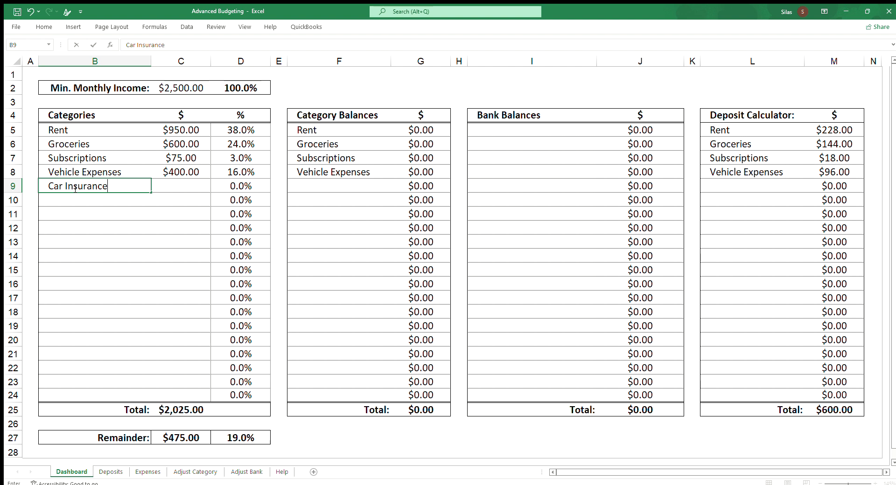
{"action": "key", "text": "Tab"}
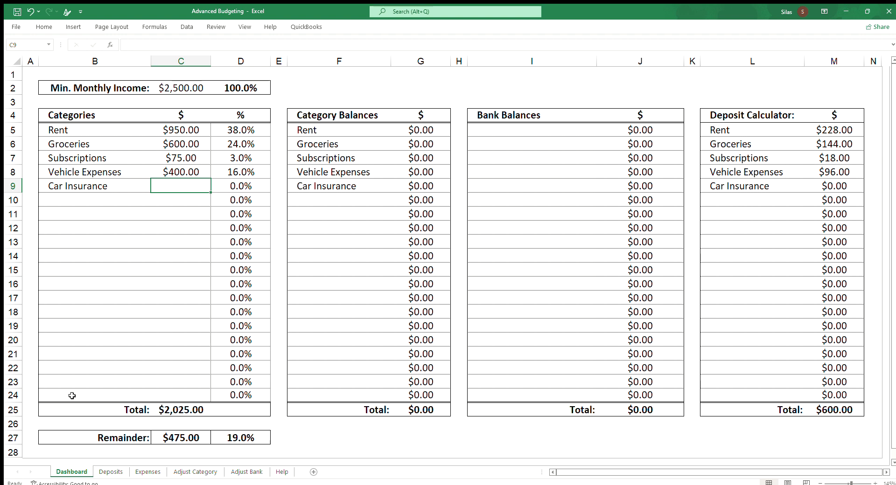
{"action": "left_click_drag", "start_coordinate": [75, 392], "coordinate": [78, 134]}
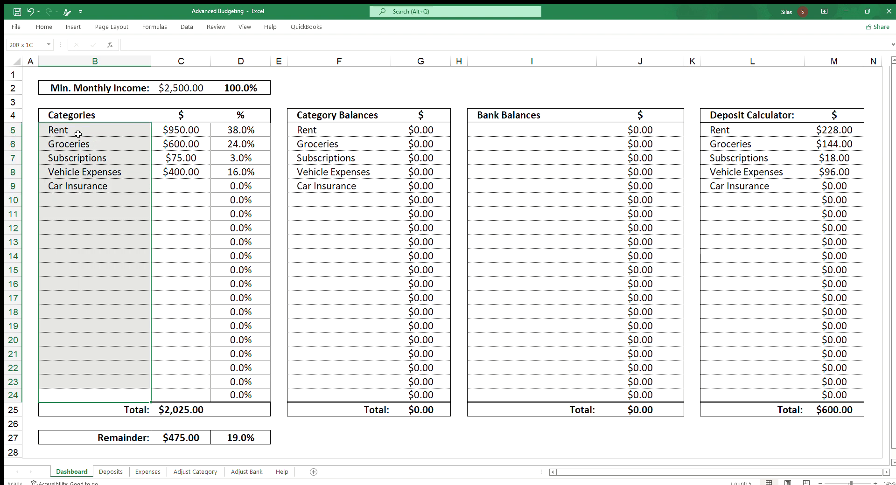
{"action": "left_click", "coordinate": [181, 191]}
{"action": "left_click", "coordinate": [169, 442]}
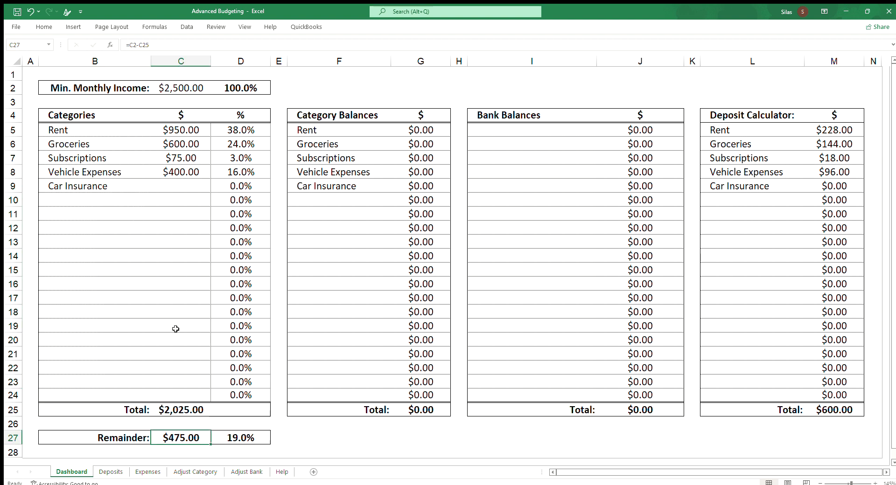
Set the Car Insurance amount to $475.00 and check the Remainder cell
{"action": "left_click", "coordinate": [182, 191]}
{"action": "type", "text": "4745"}
{"action": "key", "text": "BackSpace"}
{"action": "key", "text": "BackSpace"}
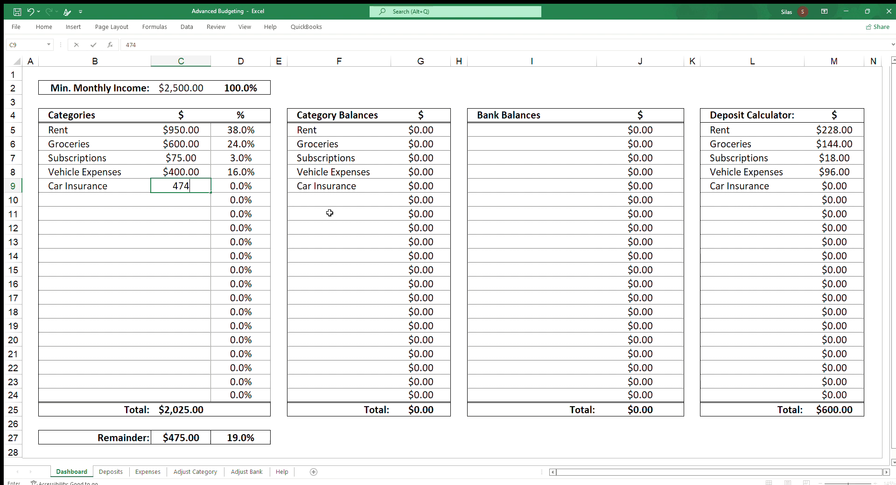
{"action": "type", "text": "5.00"}
{"action": "key", "text": "Return"}
{"action": "type", "text": "."}
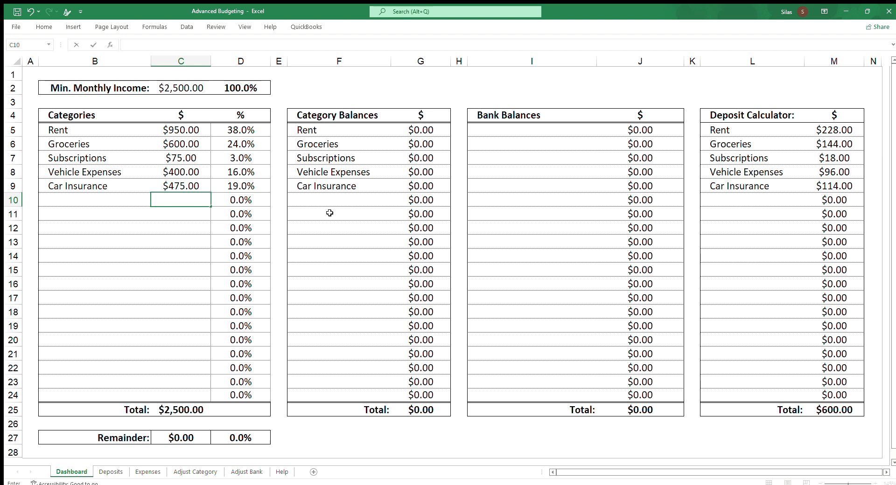
{"action": "left_click", "coordinate": [199, 252]}
{"action": "left_click", "coordinate": [166, 441]}
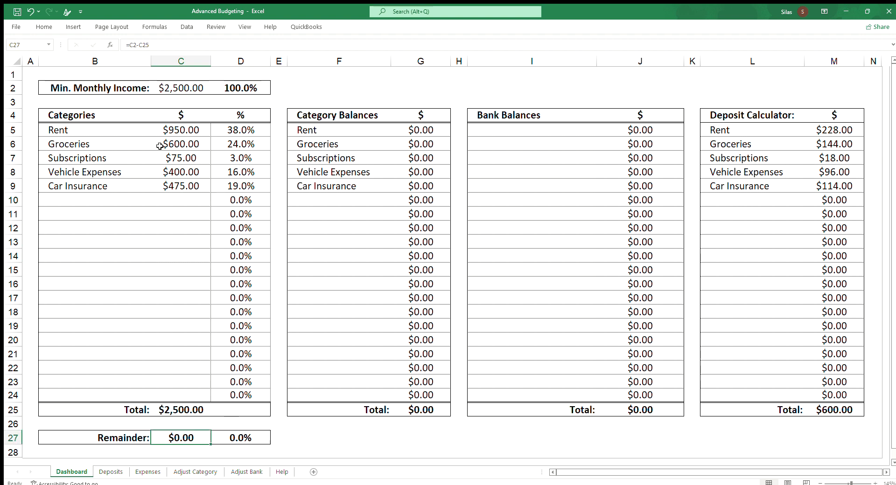
Review the budgeted category amounts and the matching names and amounts in the Category Balances table
{"action": "left_click_drag", "start_coordinate": [174, 131], "coordinate": [182, 185]}
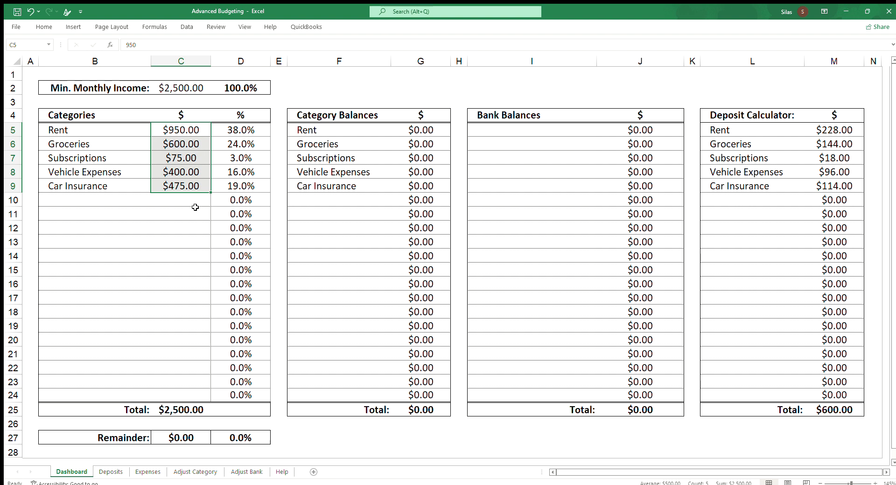
{"action": "left_click", "coordinate": [142, 211]}
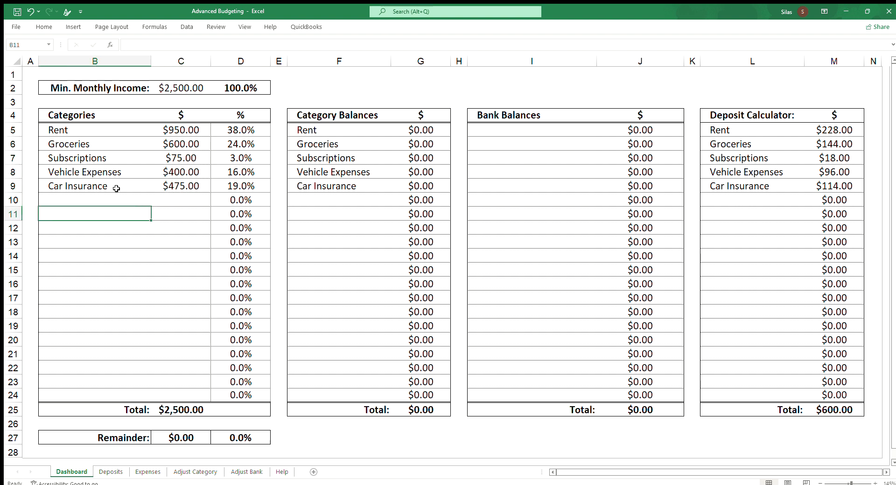
{"action": "left_click", "coordinate": [360, 131]}
{"action": "left_click", "coordinate": [352, 143]}
{"action": "left_click", "coordinate": [365, 157]}
{"action": "left_click", "coordinate": [341, 175]}
{"action": "left_click", "coordinate": [340, 196]}
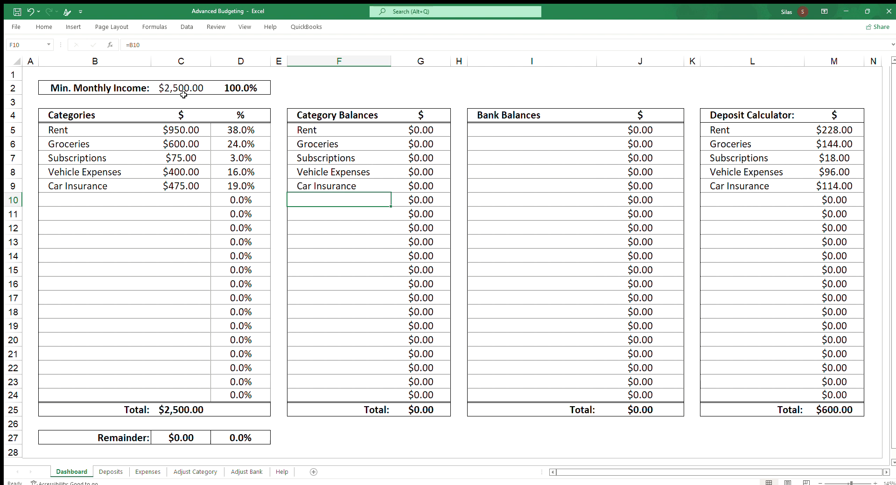
{"action": "left_click_drag", "start_coordinate": [416, 130], "coordinate": [416, 183]}
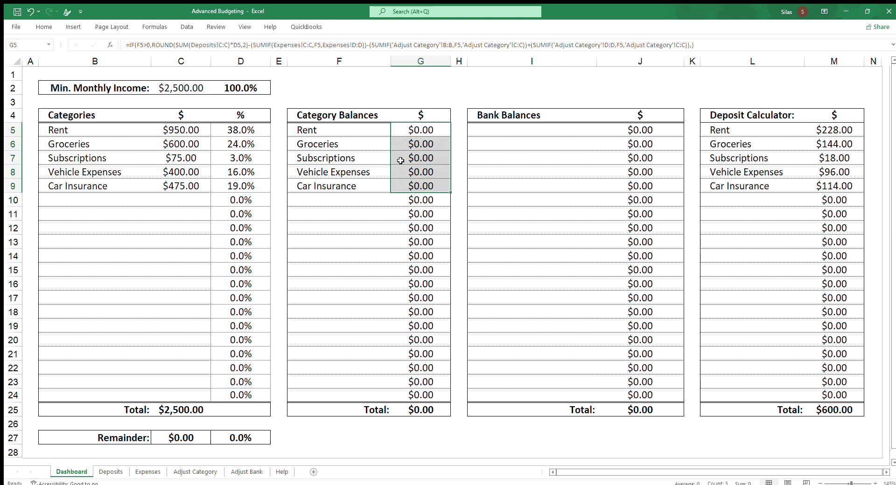
{"action": "left_click", "coordinate": [545, 199]}
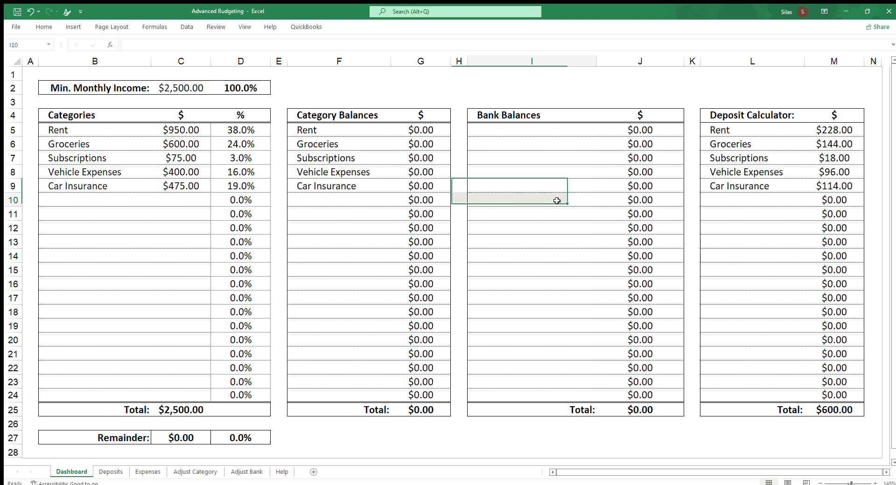
{"action": "left_click_drag", "start_coordinate": [263, 130], "coordinate": [255, 396]}
{"action": "left_click_drag", "start_coordinate": [329, 395], "coordinate": [422, 127]}
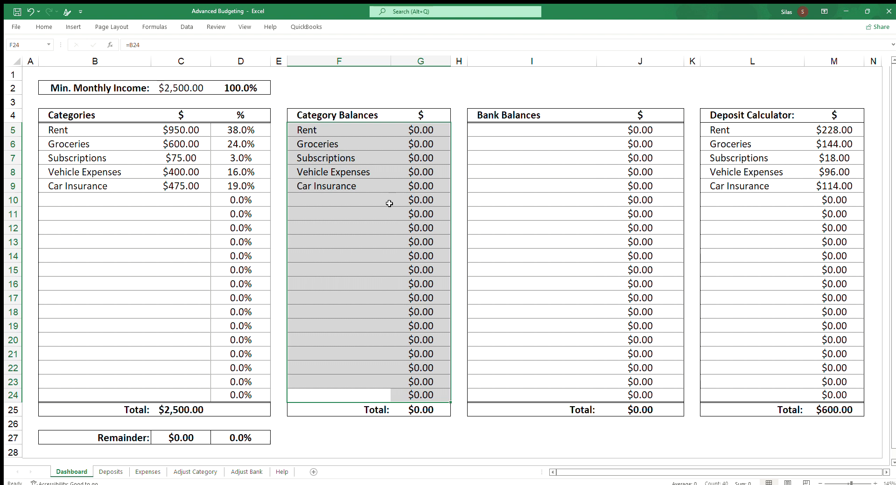
Enter Savings and Checking as the first two accounts in the Bank Balances table
{"action": "left_click", "coordinate": [530, 130]}
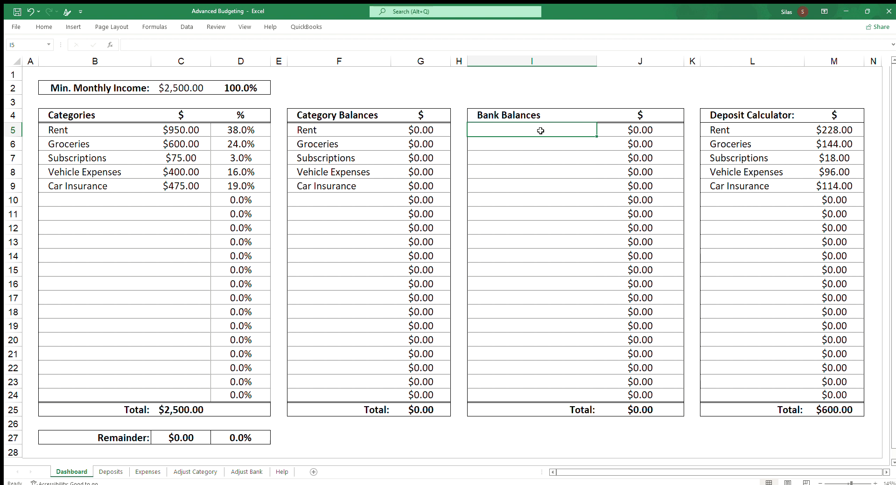
{"action": "type", "text": "Savings"}
{"action": "key", "text": "Return"}
{"action": "type", "text": "Checking"}
{"action": "key", "text": "Return"}
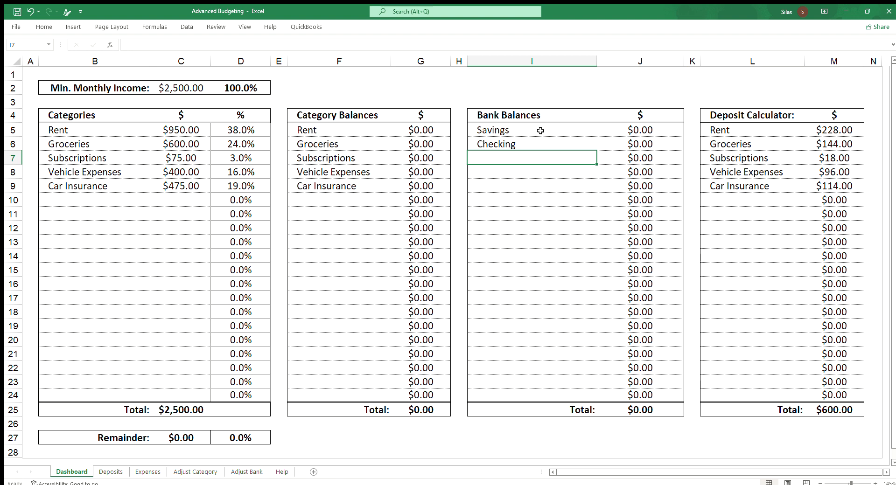
Enter Capital One Credit as the third account in the Bank Balances table and check the accounts' balance cells
{"action": "type", "text": "Capital One Credit"}
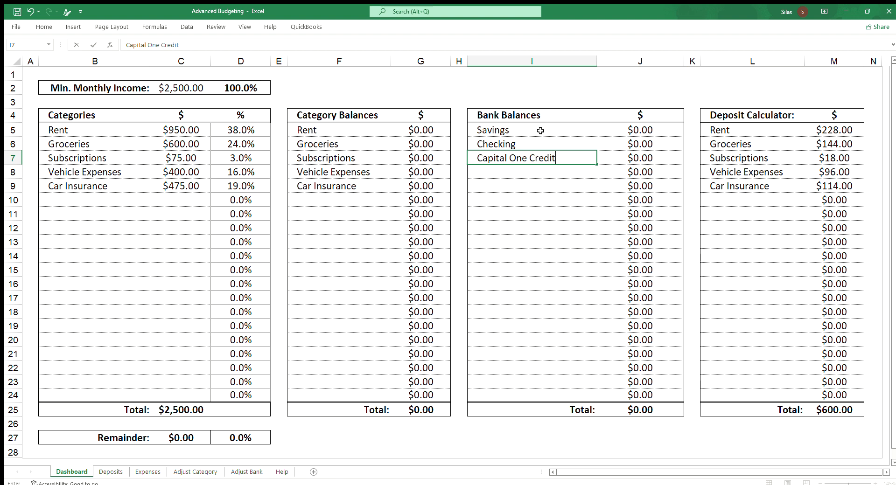
{"action": "key", "text": "Return"}
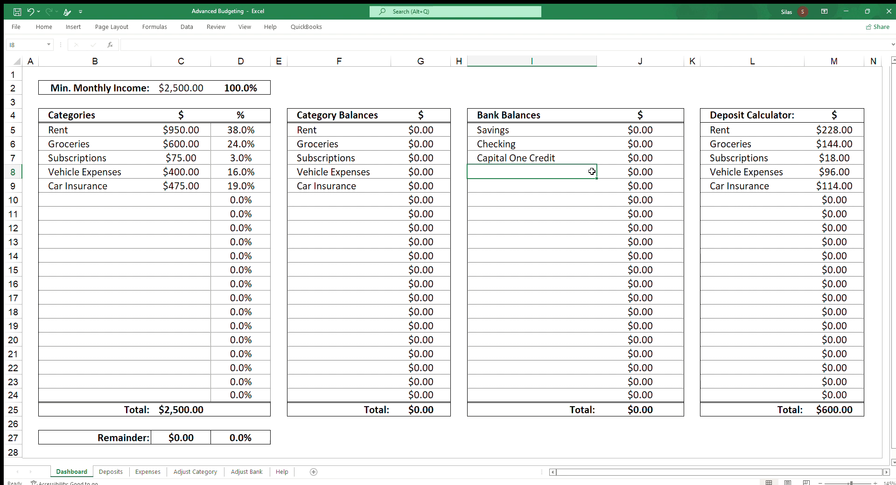
{"action": "left_click", "coordinate": [638, 159]}
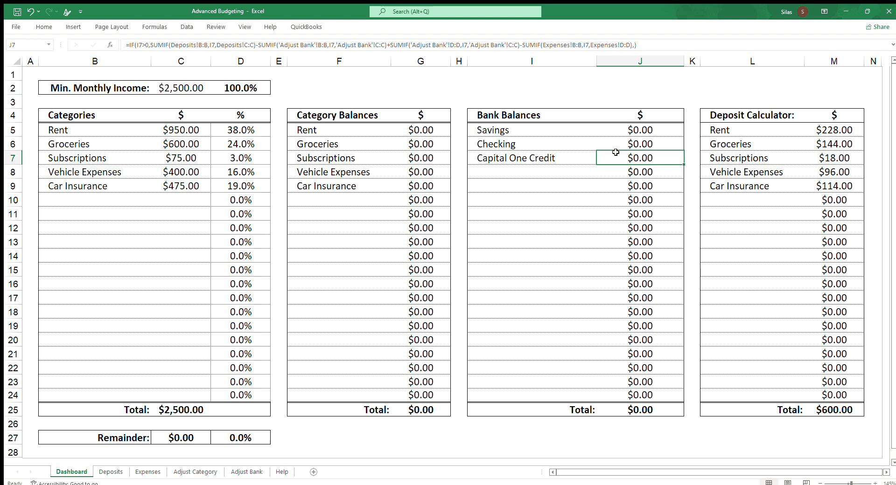
{"action": "left_click", "coordinate": [541, 132]}
{"action": "left_click", "coordinate": [544, 141]}
{"action": "left_click", "coordinate": [612, 127]}
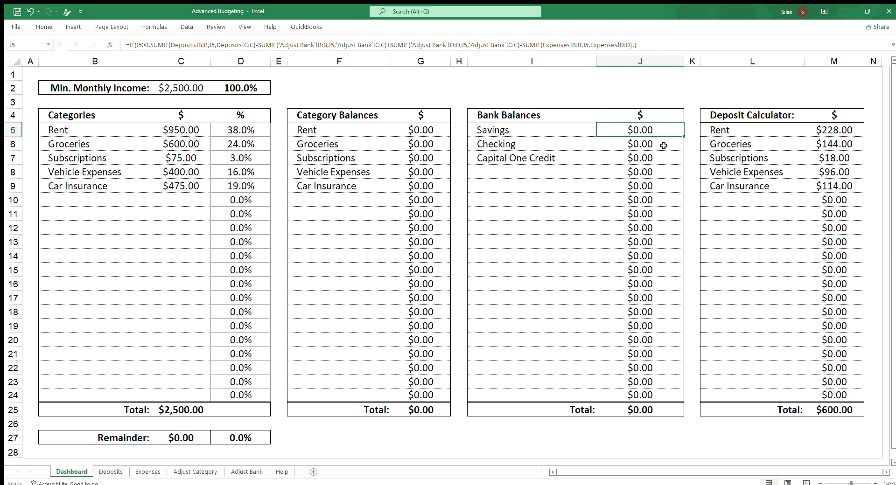
Start the first entry on the Deposits sheet with the date 01/01/23 and the bank account Savings
{"action": "left_click", "coordinate": [103, 473]}
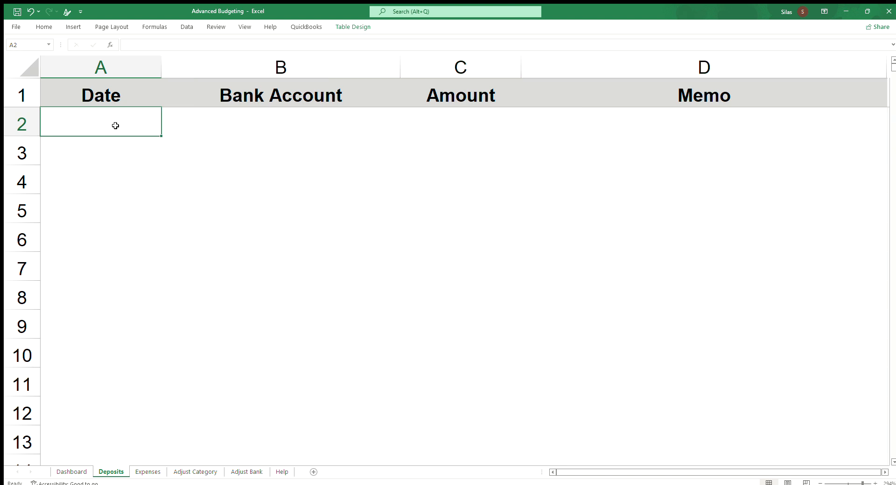
{"action": "type", "text": "01"}
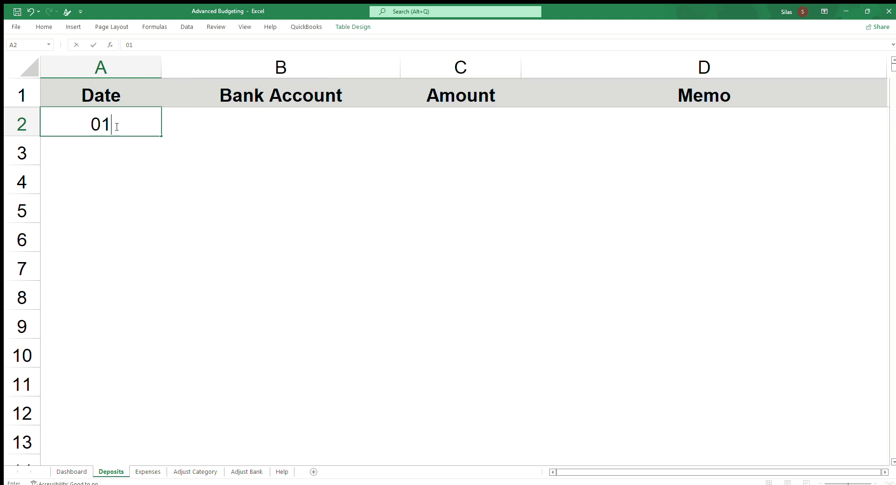
{"action": "type", "text": "/01/"}
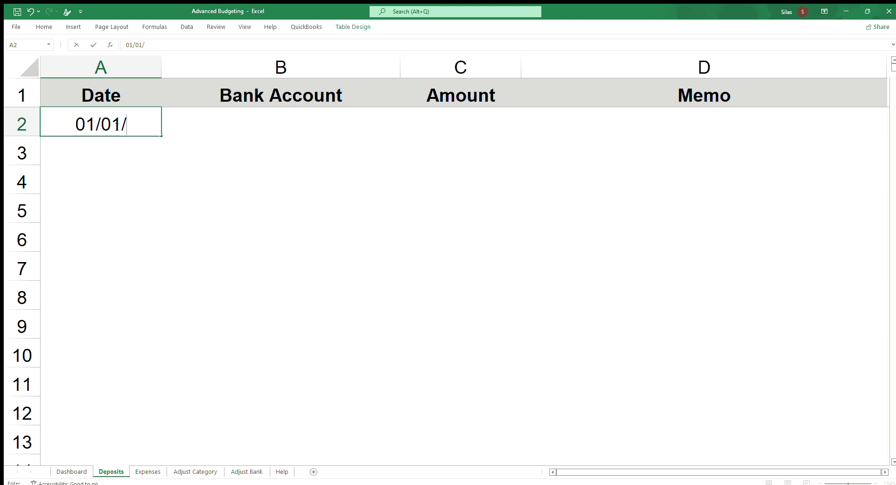
{"action": "type", "text": "23"}
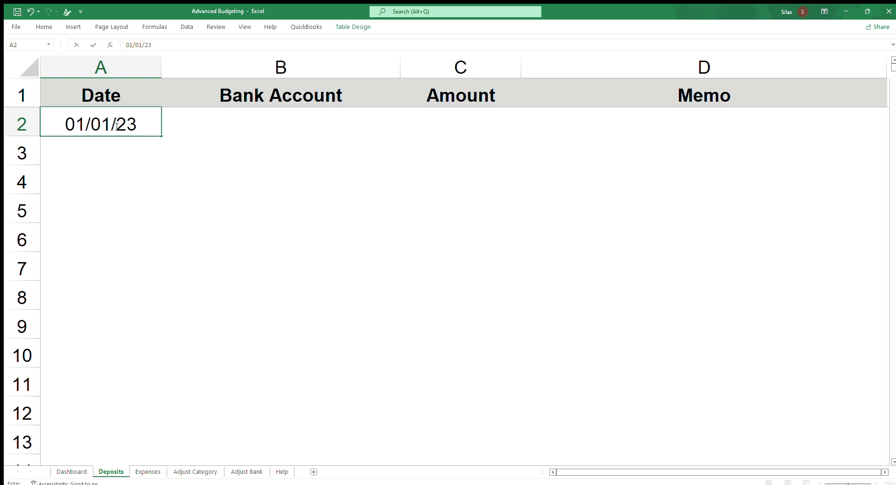
{"action": "key", "text": "Tab"}
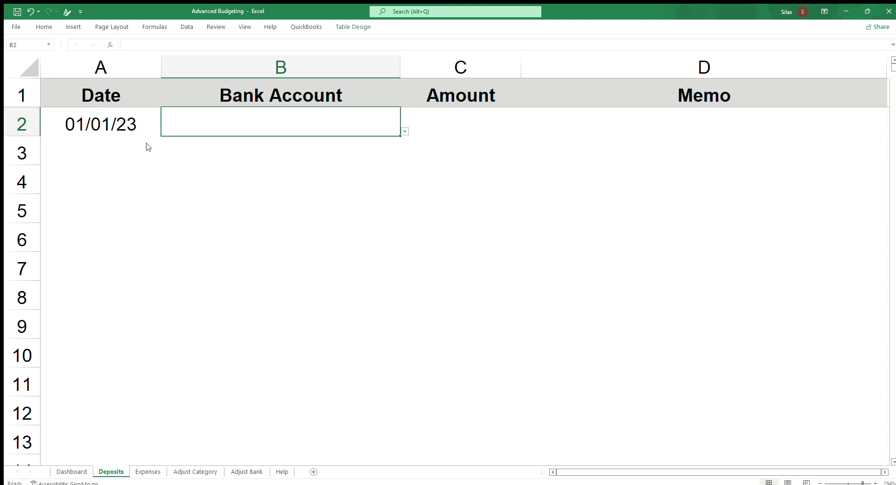
{"action": "type", "text": "Savings"}
Set the Savings deposit's amount to $1,200.00 and its memo to Starting Balance
{"action": "left_click", "coordinate": [442, 119]}
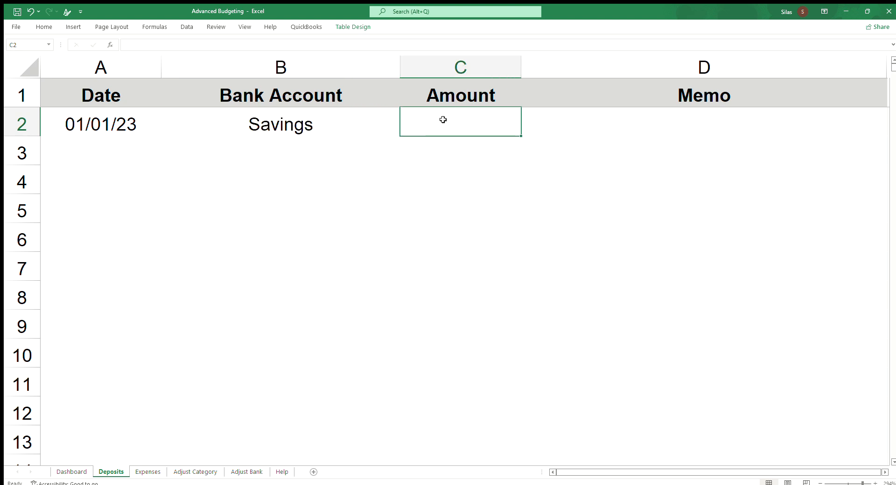
{"action": "type", "text": "1200.00"}
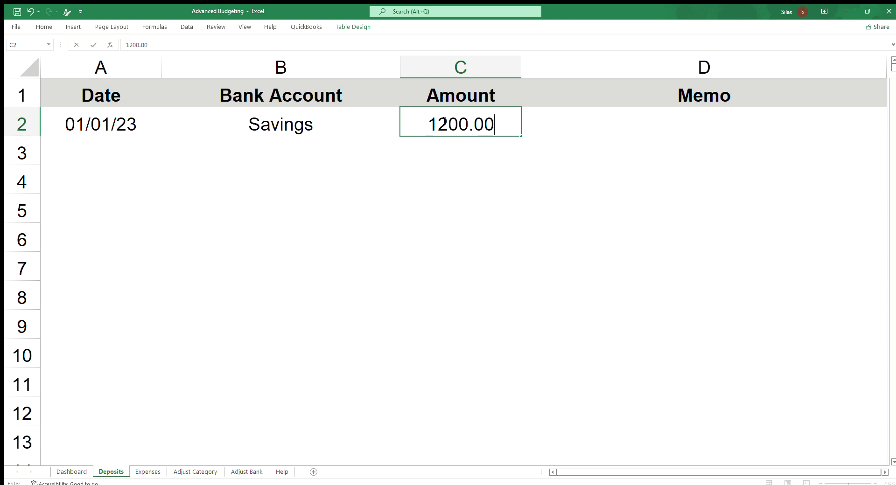
{"action": "key", "text": "Tab"}
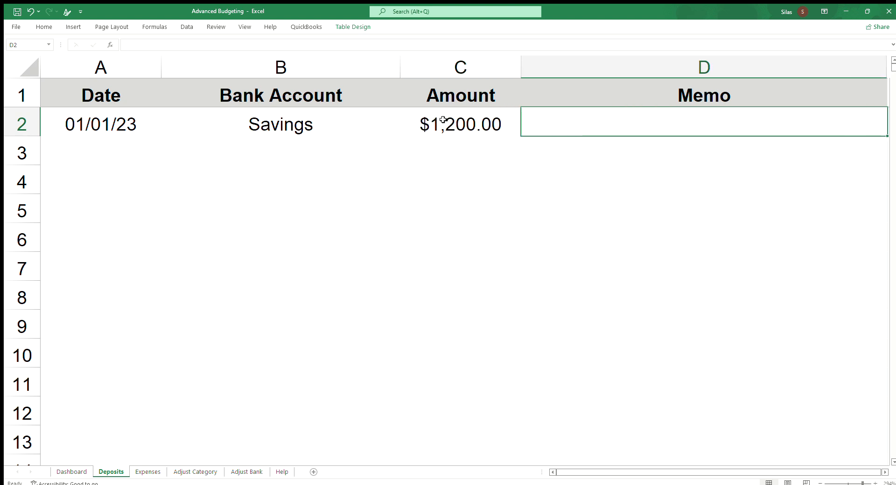
{"action": "type", "text": "Star"}
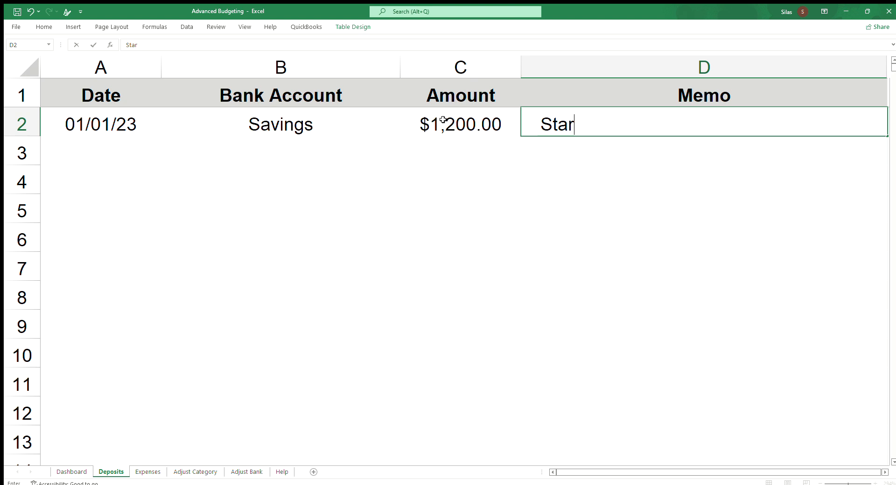
{"action": "type", "text": "ting Balance"}
{"action": "key", "text": "Return"}
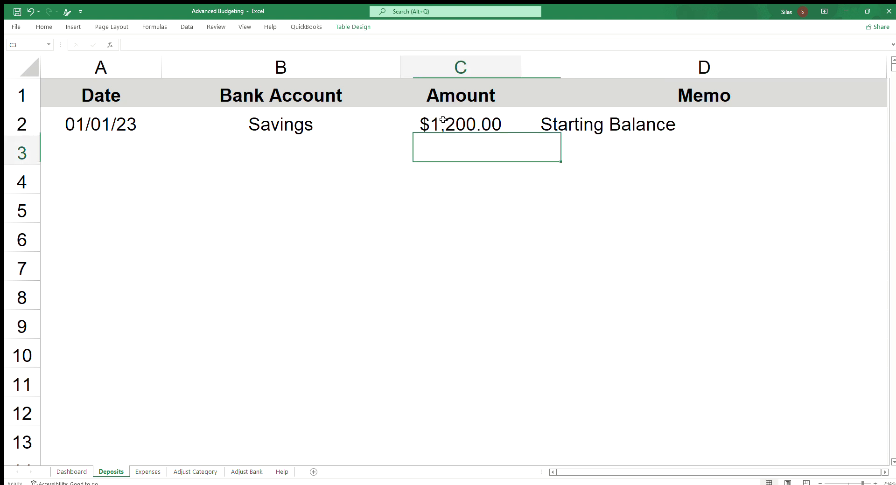
Start a second deposit entry in row 3 with the date 01/01/23 and the bank account Checking
{"action": "left_click", "coordinate": [134, 155]}
{"action": "type", "text": "01/01/"}
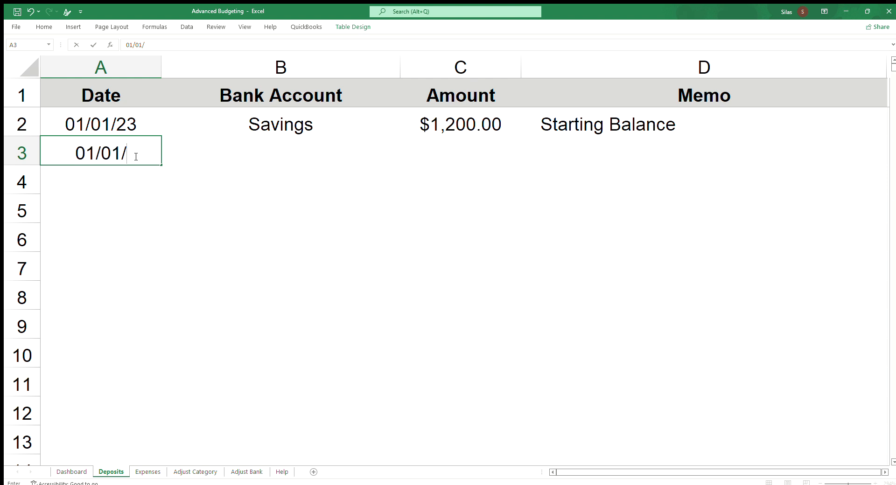
{"action": "type", "text": "23"}
{"action": "key", "text": "Tab"}
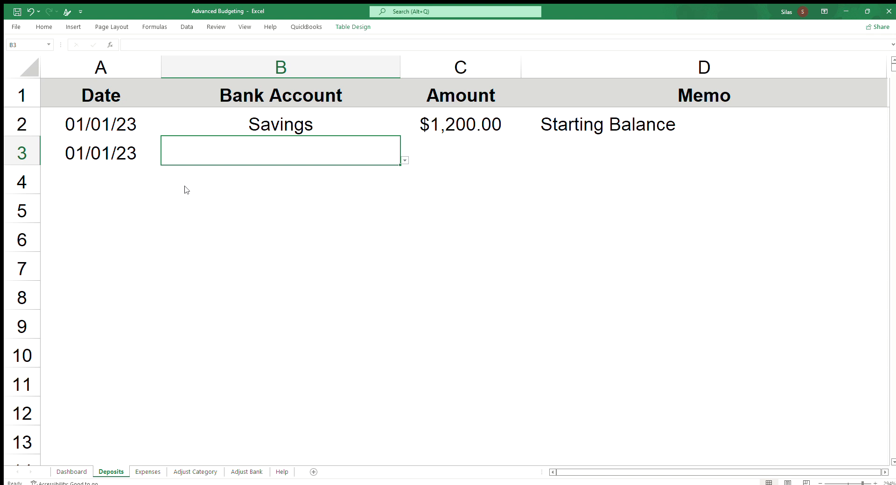
{"action": "type", "text": "Checking"}
Set the amount of the Checking deposit to $300.00
{"action": "left_click", "coordinate": [468, 154]}
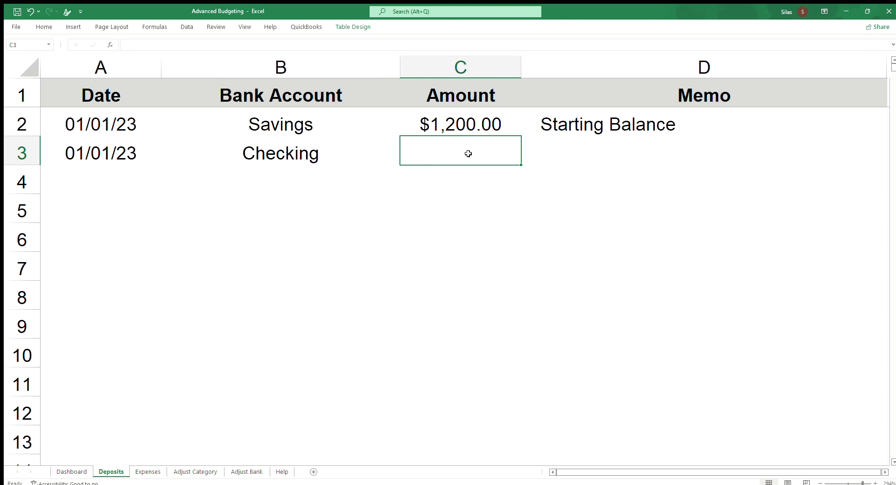
{"action": "type", "text": "30"}
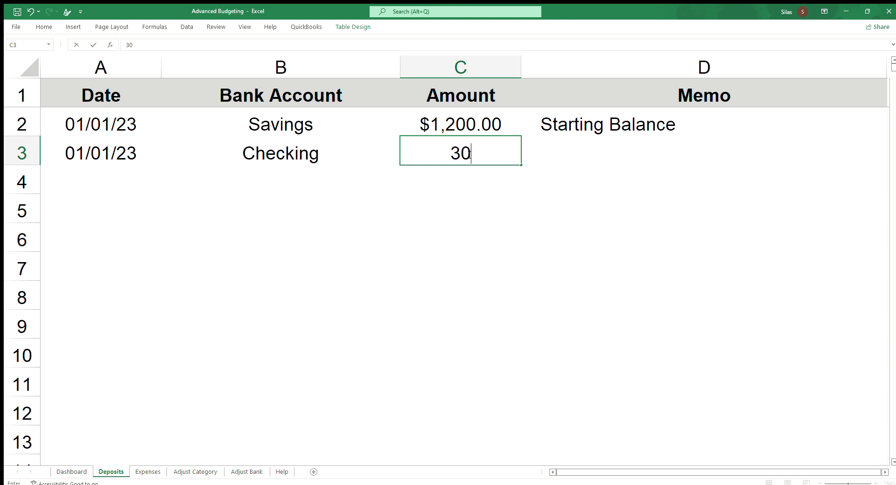
{"action": "type", "text": "0.00"}
{"action": "key", "text": "Tab"}
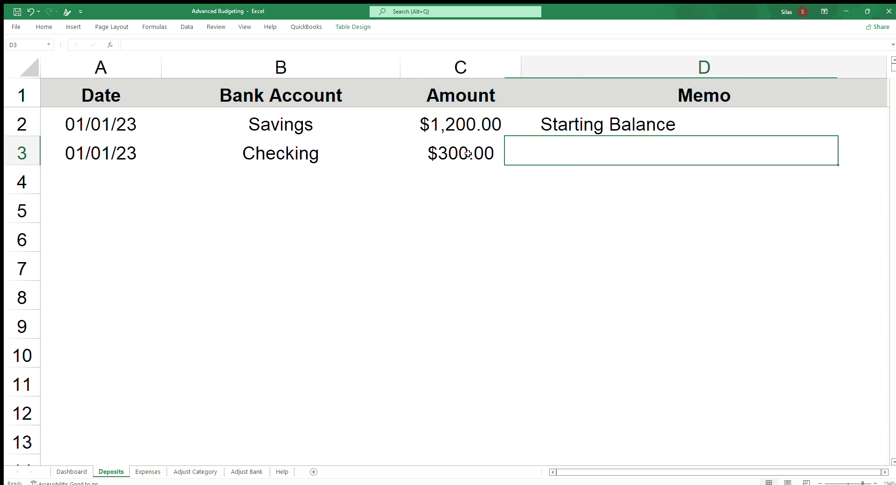
Enter Starting Balance as the memo of the Checking deposit, correcting the misspelled word
{"action": "type", "text": "Startin"}
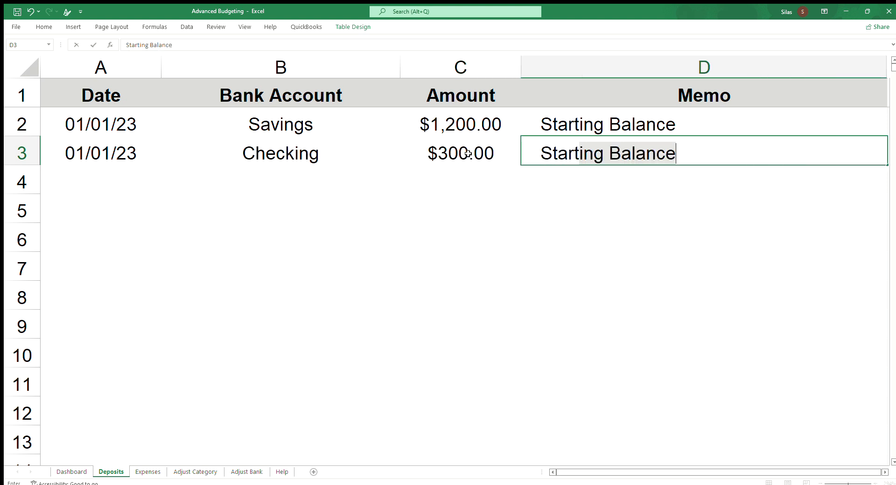
{"action": "type", "text": "g Blana"}
{"action": "key", "text": "BackSpace"}
{"action": "key", "text": "BackSpace"}
{"action": "key", "text": "BackSpace"}
{"action": "key", "text": "BackSpace"}
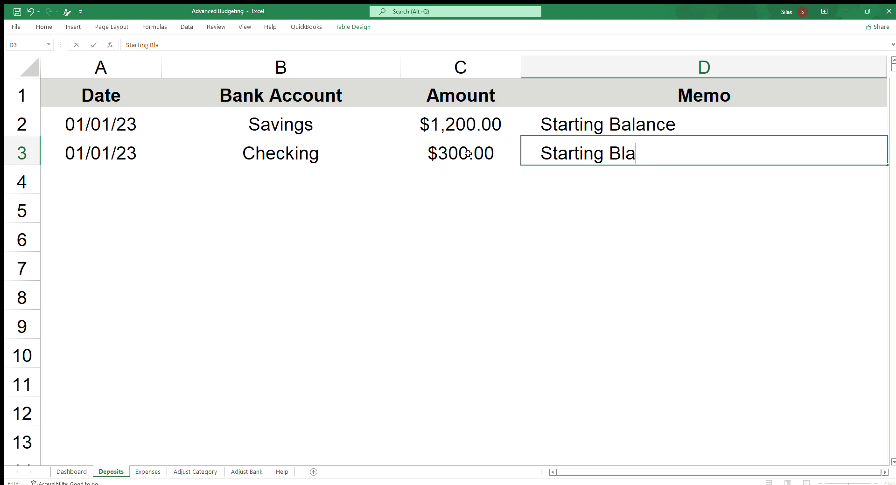
{"action": "type", "text": "allance"}
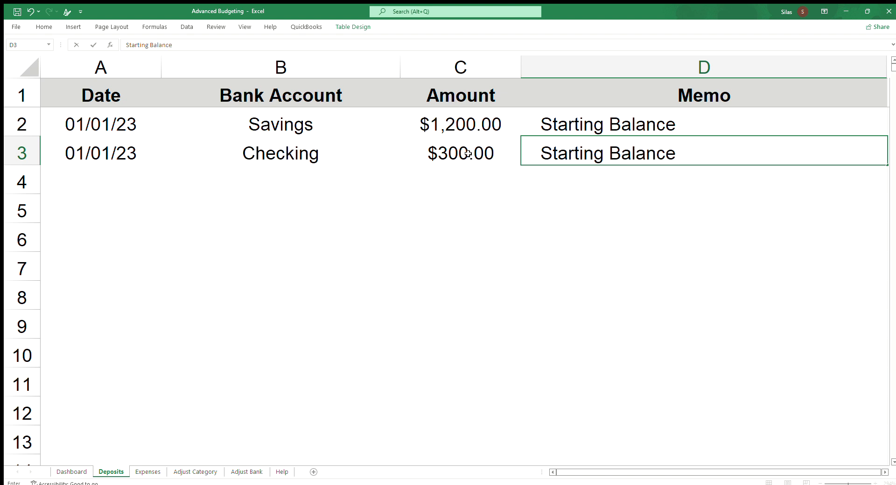
{"action": "left_click", "coordinate": [484, 284]}
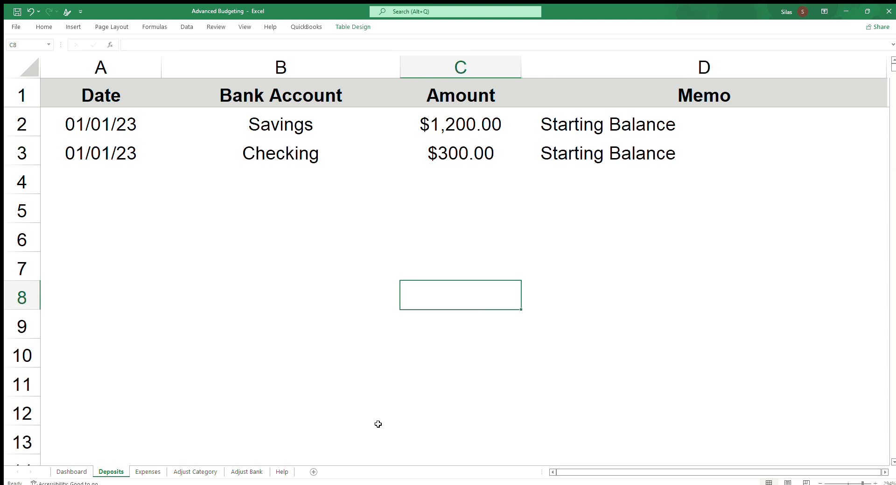
Review the Savings and Checking balances, the bank total and the distribution across the Category Balances on the Dashboard
{"action": "left_click", "coordinate": [59, 471]}
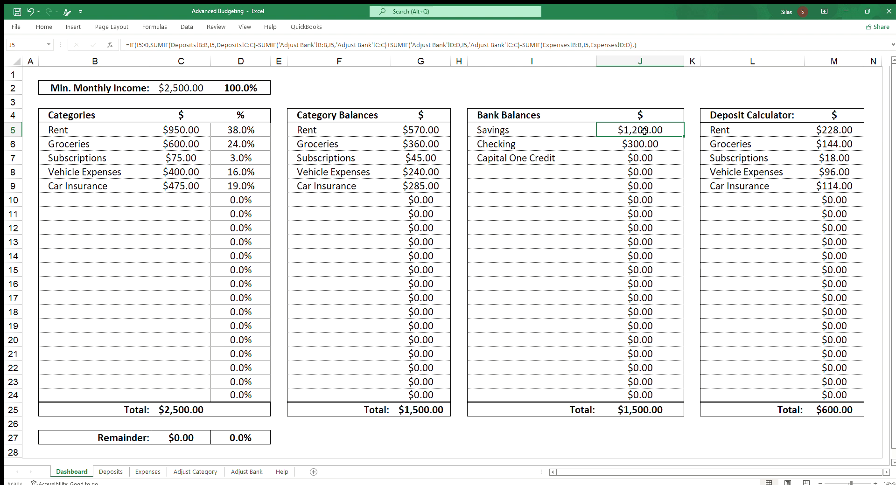
{"action": "left_click", "coordinate": [639, 147]}
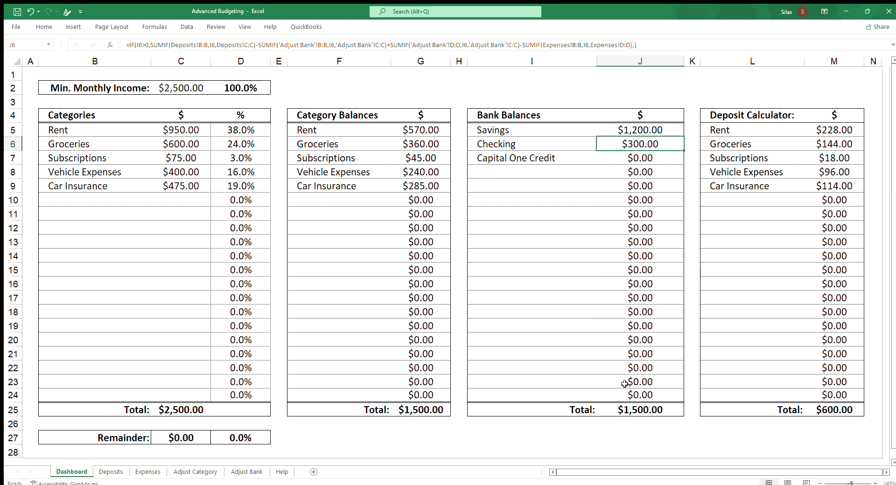
{"action": "left_click", "coordinate": [636, 411]}
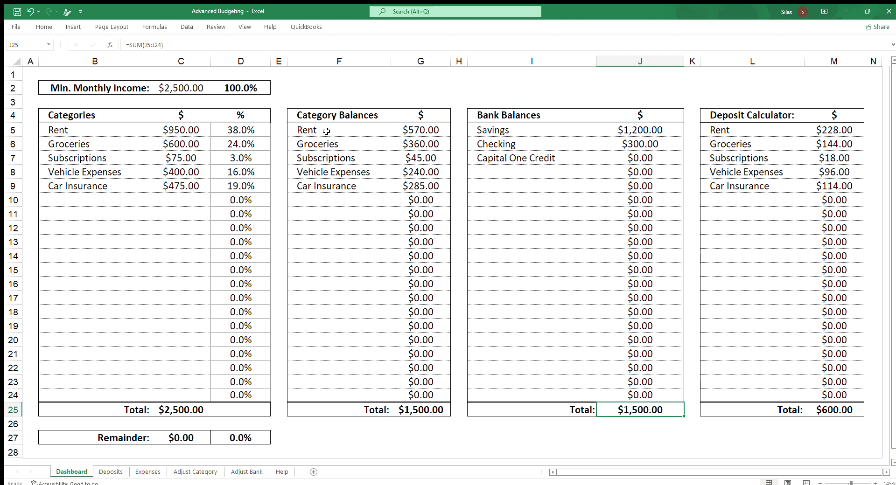
{"action": "left_click", "coordinate": [325, 188]}
{"action": "left_click", "coordinate": [328, 173]}
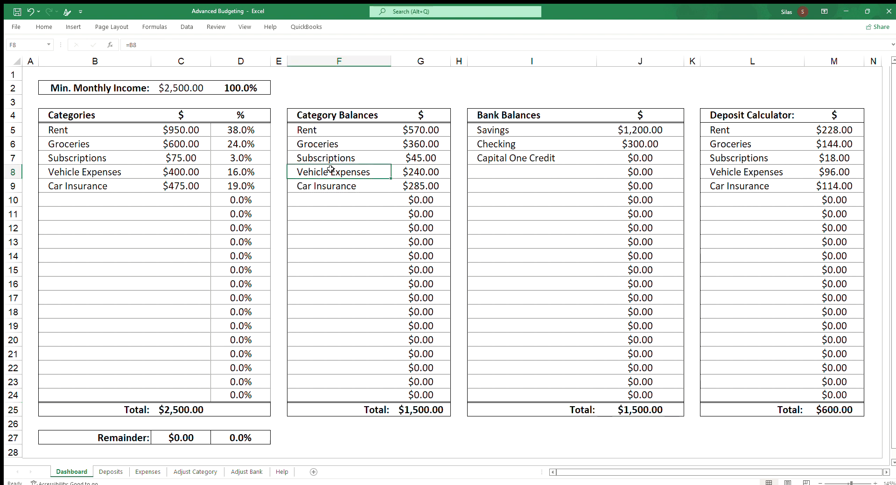
{"action": "left_click", "coordinate": [332, 158]}
{"action": "left_click", "coordinate": [335, 143]}
{"action": "left_click", "coordinate": [340, 132]}
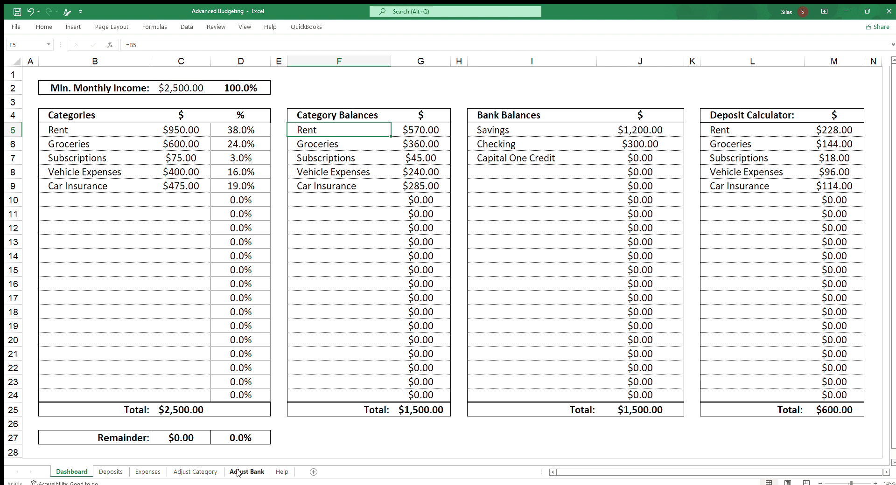
Start the first entry on the Adjust Category sheet with the date 01/01/23 and Car Insurance as the From category
{"action": "left_click", "coordinate": [193, 472]}
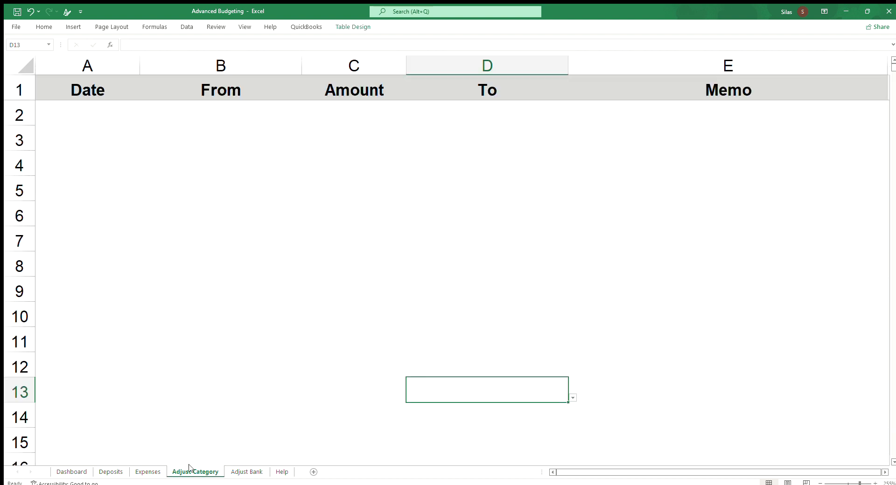
{"action": "left_click", "coordinate": [110, 117]}
{"action": "type", "text": "01/01/23"}
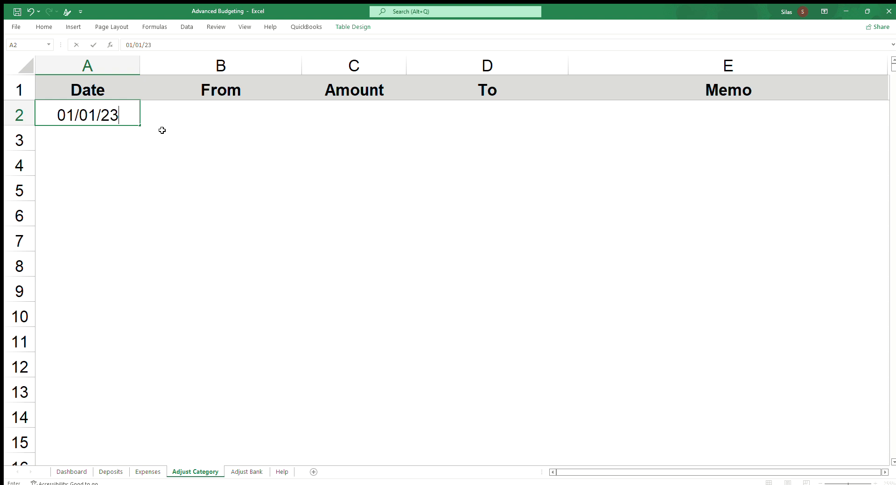
{"action": "left_click", "coordinate": [238, 111]}
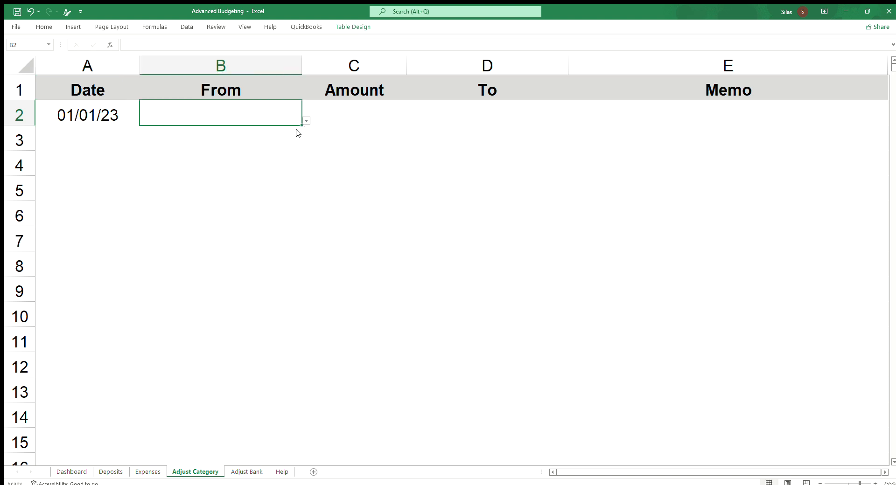
{"action": "type", "text": "Car Insurance"}
Check the Car Insurance category balance on the Dashboard and set the adjustment's amount to $285.00
{"action": "left_click", "coordinate": [378, 114]}
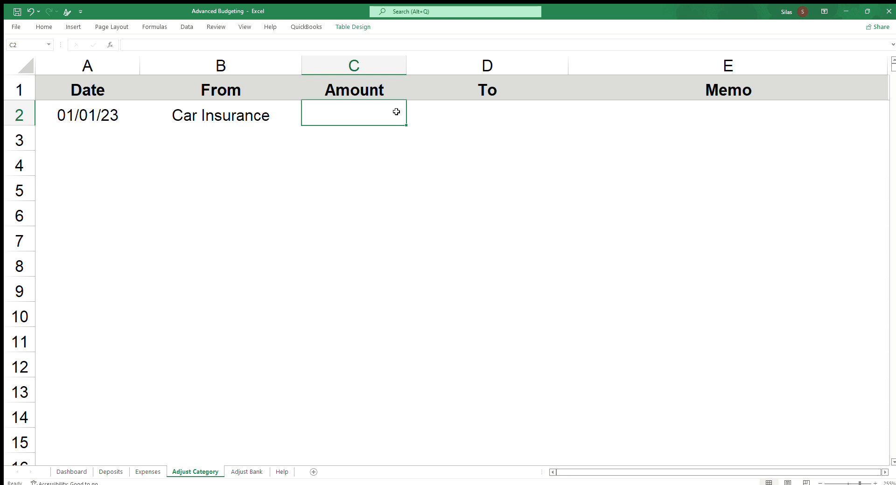
{"action": "left_click", "coordinate": [71, 472]}
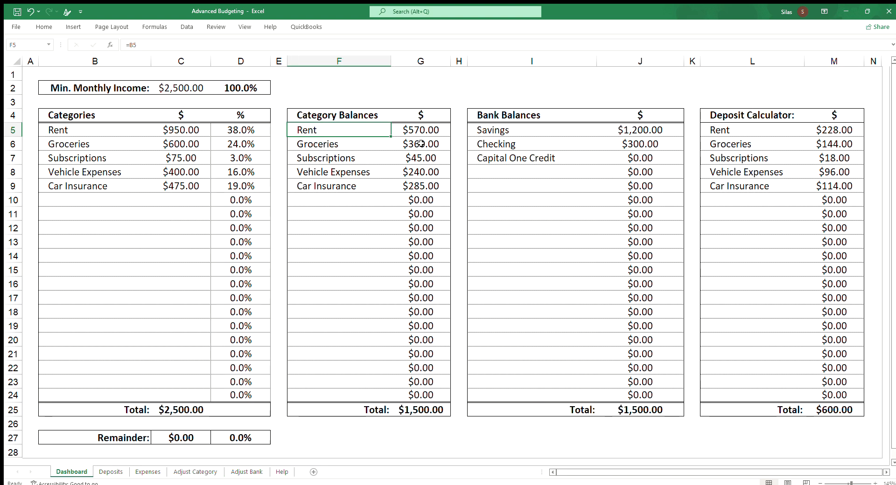
{"action": "left_click", "coordinate": [204, 472]}
{"action": "type", "text": "285.00"}
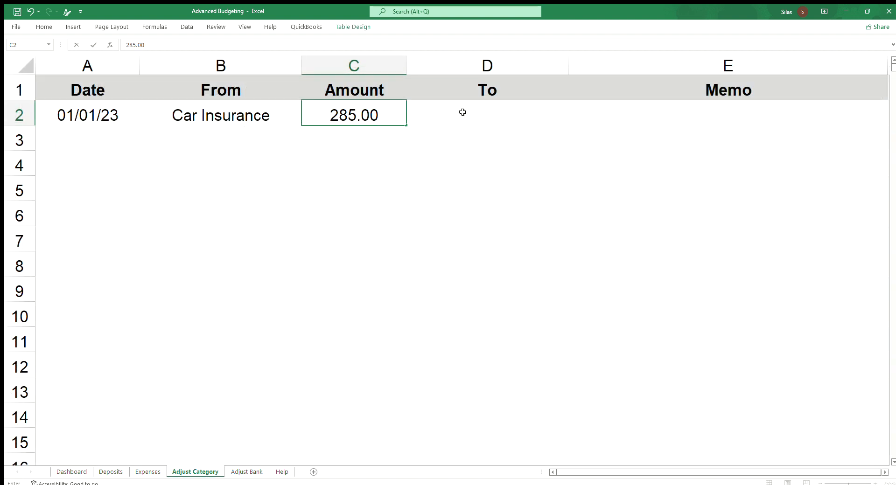
{"action": "left_click", "coordinate": [463, 112]}
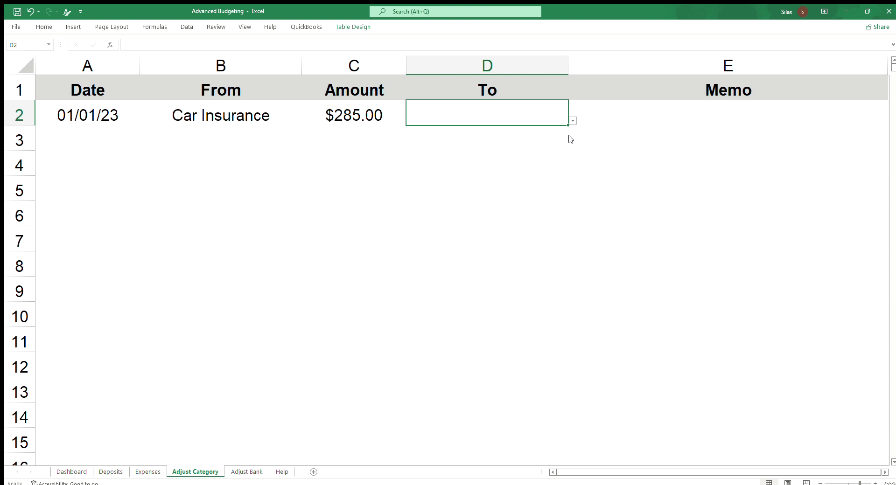
Set Rent as the To category of the Car Insurance adjustment and check the Car Insurance balance on the Dashboard
{"action": "type", "text": "Rent"}
{"action": "left_click", "coordinate": [707, 111]}
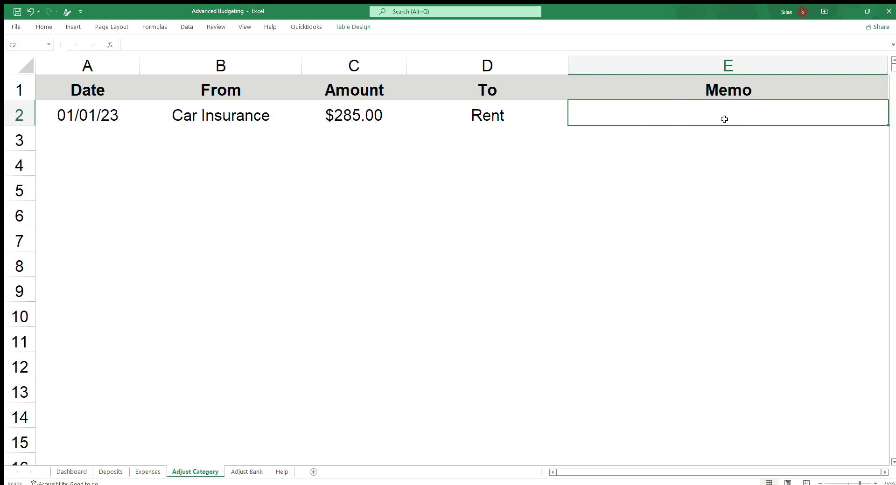
{"action": "left_click", "coordinate": [71, 472]}
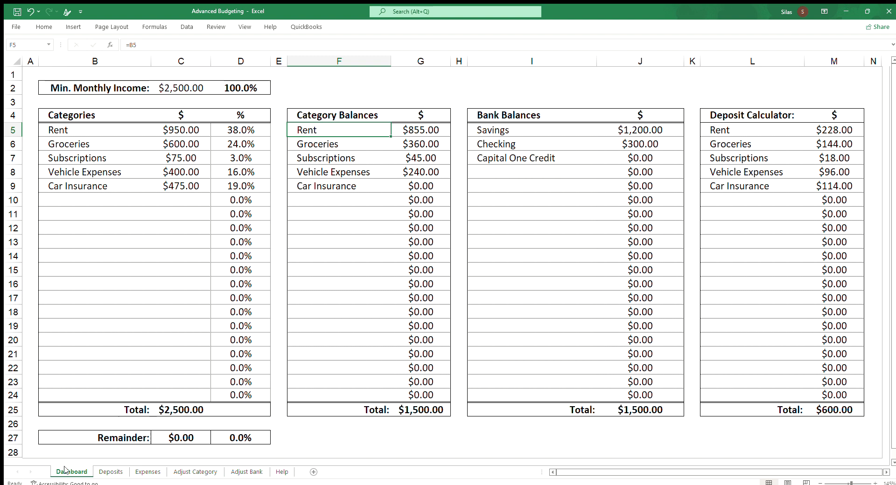
{"action": "left_click", "coordinate": [421, 190]}
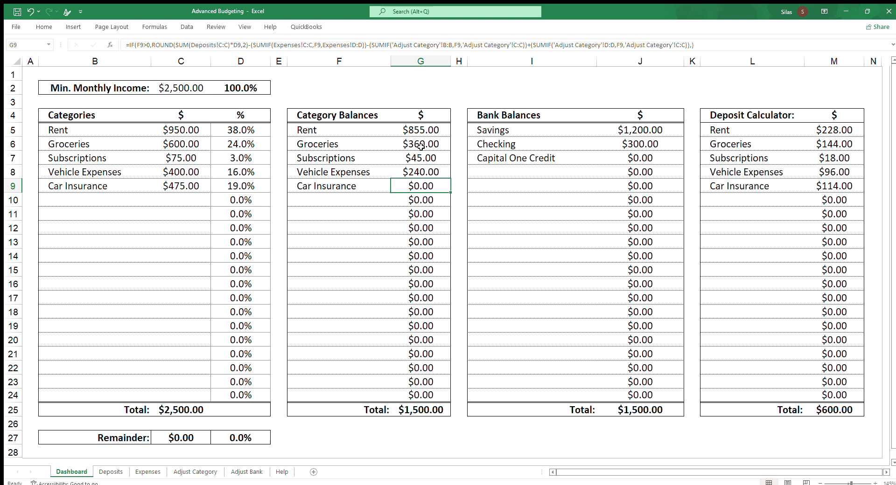
Add a second entry on the Adjust Category sheet moving $95.00 from Groceries to Rent
{"action": "left_click", "coordinate": [196, 472]}
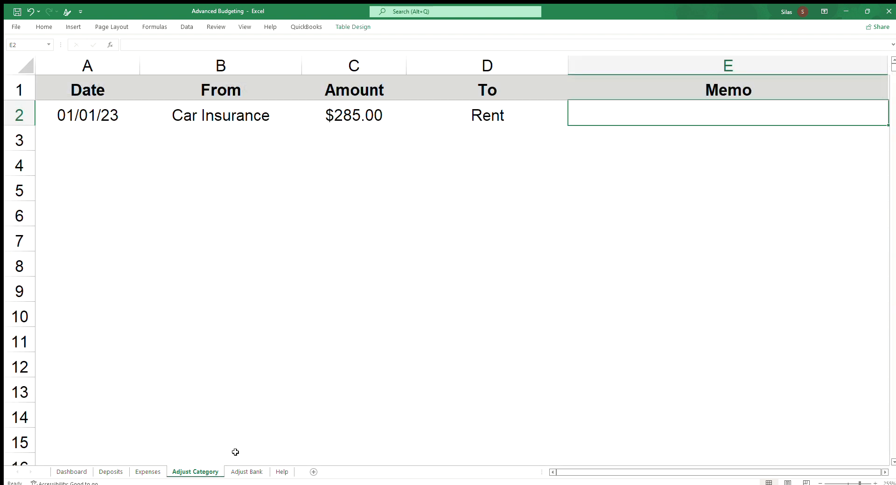
{"action": "left_click", "coordinate": [375, 141]}
{"action": "type", "text": "95.00"}
{"action": "left_click", "coordinate": [256, 143]}
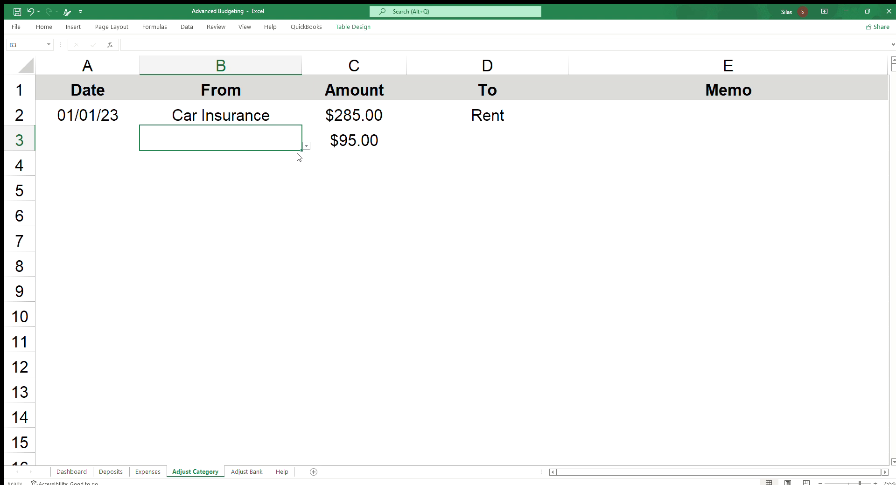
{"action": "type", "text": "Groceries"}
{"action": "left_click", "coordinate": [500, 136]}
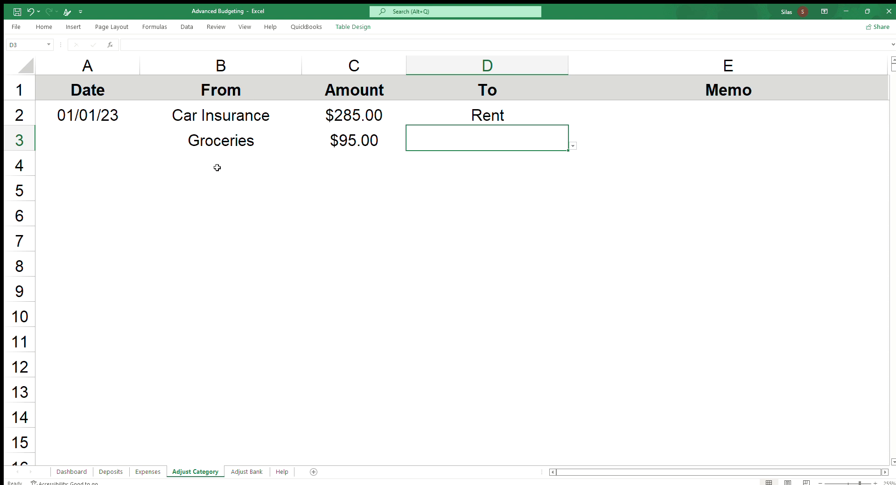
{"action": "left_click", "coordinate": [504, 153]}
{"action": "left_click", "coordinate": [503, 140]}
{"action": "type", "text": "r"}
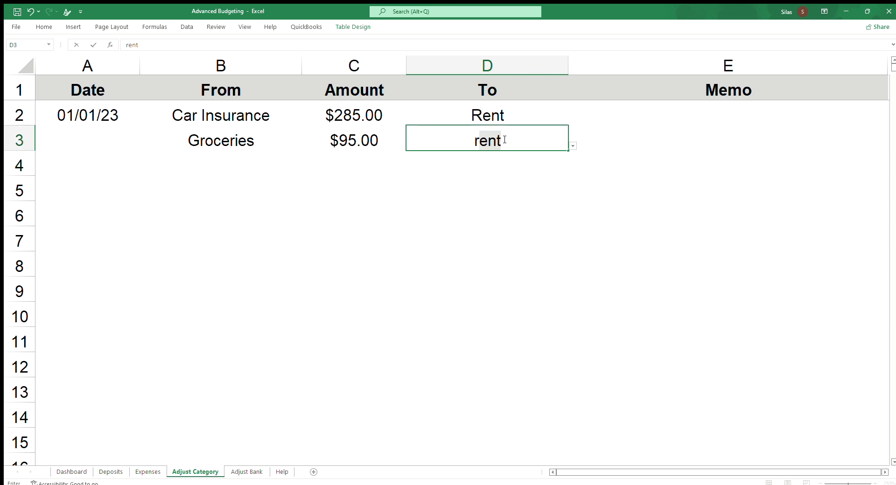
{"action": "key", "text": "Tab"}
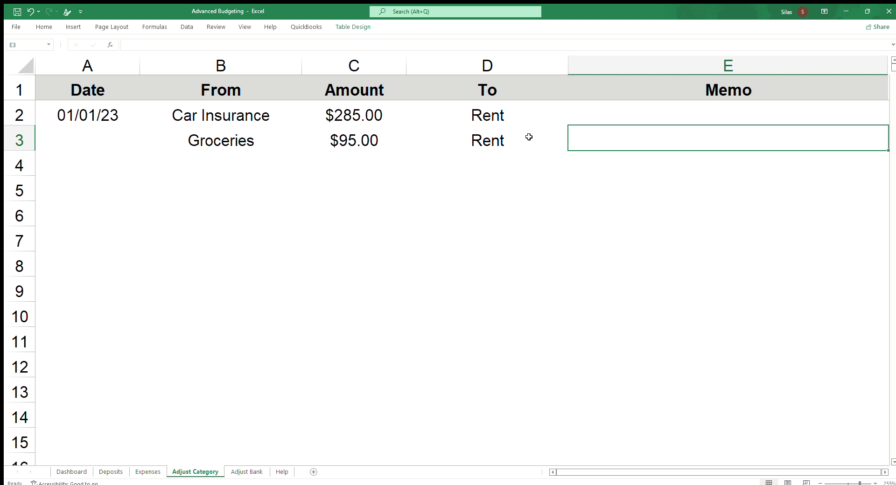
Date the Groceries adjustment 01/01/23 and check the Groceries category balance on the Dashboard
{"action": "left_click", "coordinate": [95, 138]}
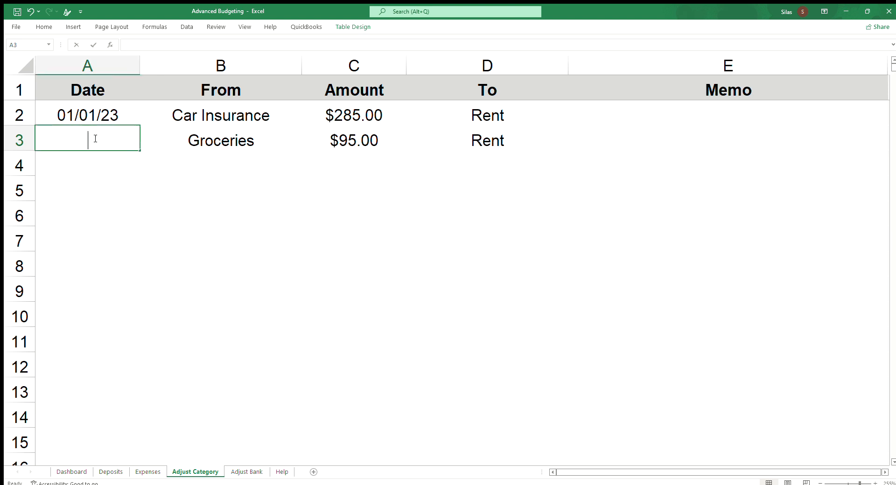
{"action": "type", "text": "01/01/23"}
{"action": "key", "text": "Tab"}
{"action": "key", "text": "Tab"}
{"action": "key", "text": "Tab"}
{"action": "key", "text": "Tab"}
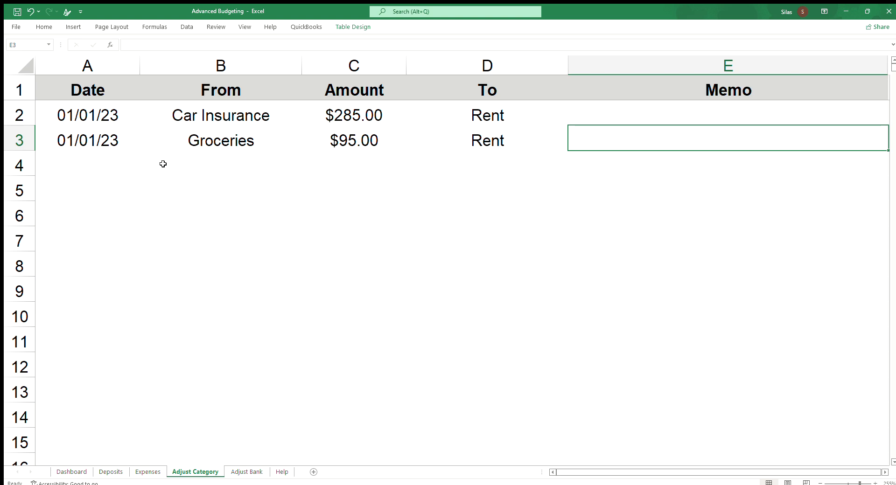
{"action": "left_click", "coordinate": [72, 472]}
{"action": "left_click", "coordinate": [413, 144]}
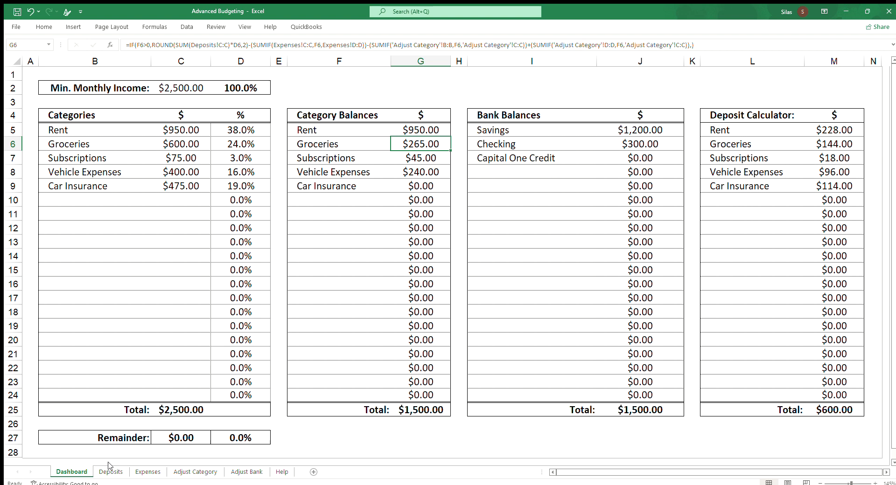
Start the first entry on the Expenses sheet with the date 01/01/23 and Savings as the bank account
{"action": "left_click", "coordinate": [145, 473]}
{"action": "double_click", "coordinate": [49, 112]}
{"action": "type", "text": "01/01/23"}
{"action": "key", "text": "Tab"}
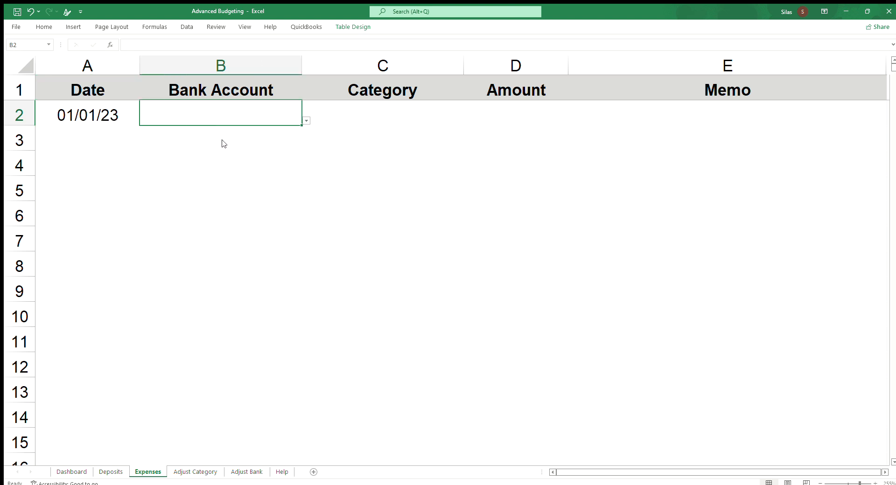
{"action": "left_click", "coordinate": [392, 112]}
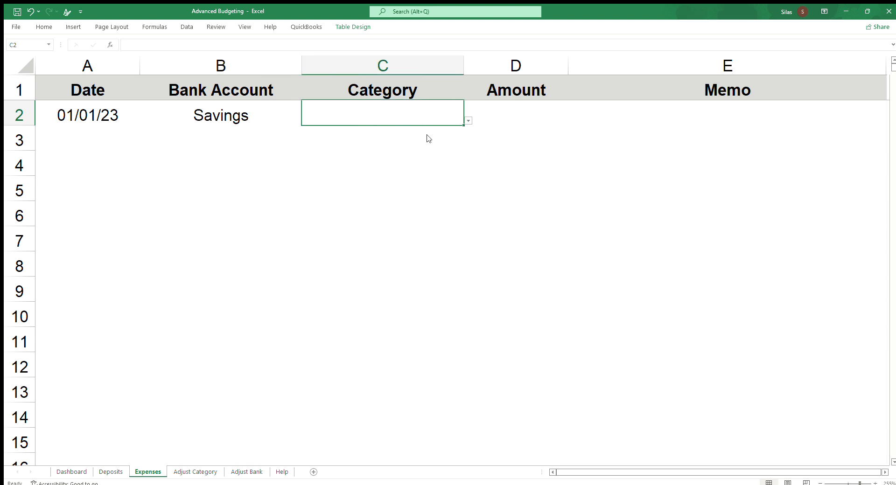
Complete the Savings expense with the Rent category, an amount of $950.00 and the memo January Rent
{"action": "left_click", "coordinate": [536, 114]}
{"action": "type", "text": "95"}
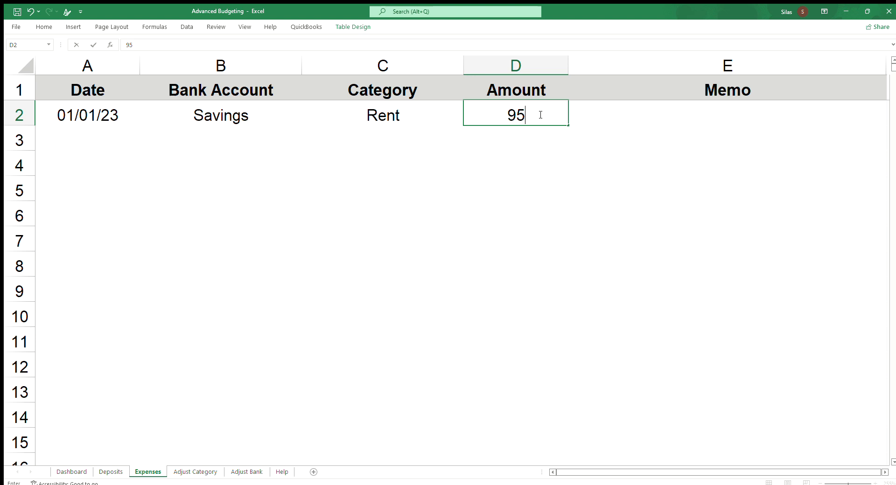
{"action": "type", "text": "0.00"}
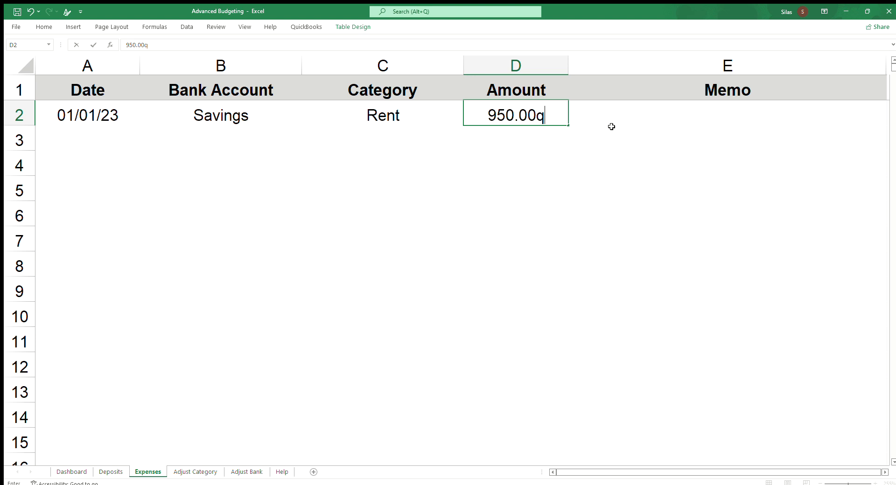
{"action": "left_click", "coordinate": [601, 120]}
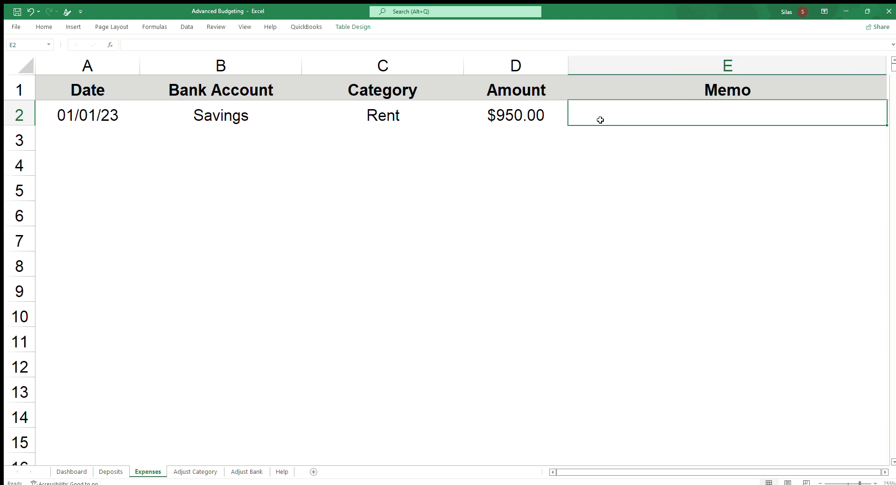
{"action": "type", "text": "January Rent"}
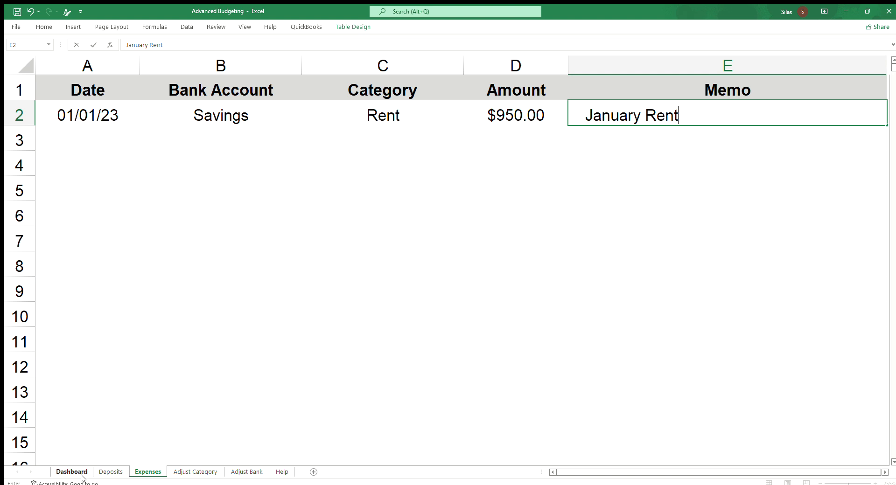
{"action": "key", "text": "Return"}
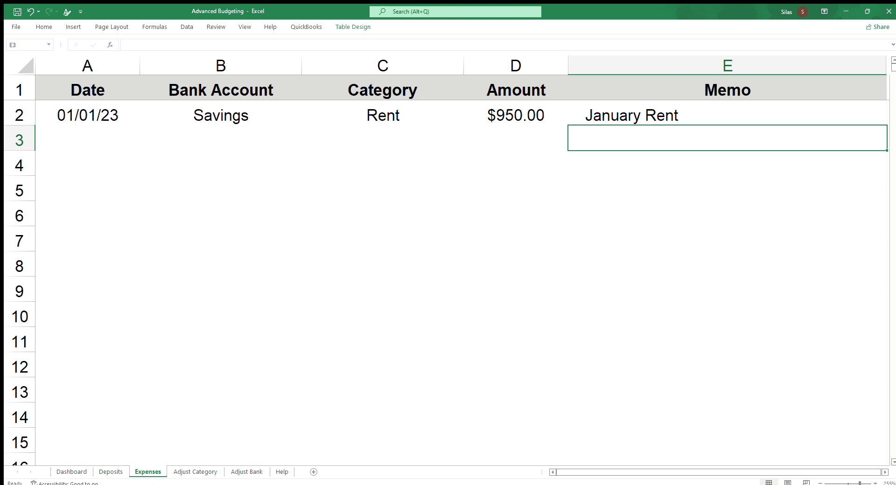
Check the Bank Balances total and the Category Balances total on the Dashboard
{"action": "left_click", "coordinate": [73, 472]}
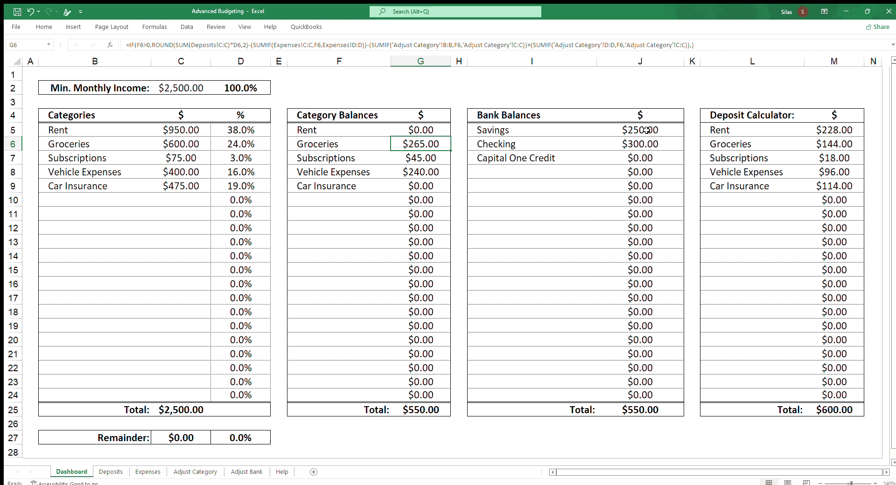
{"action": "left_click", "coordinate": [636, 415]}
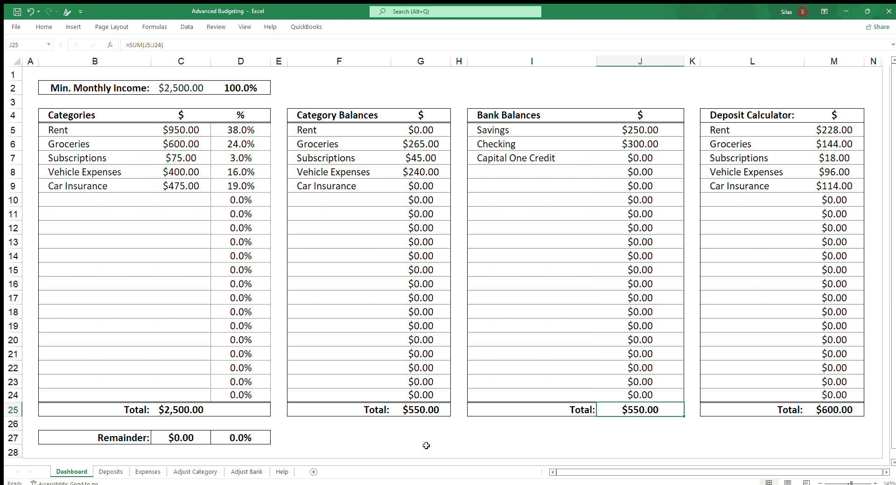
{"action": "left_click", "coordinate": [419, 413]}
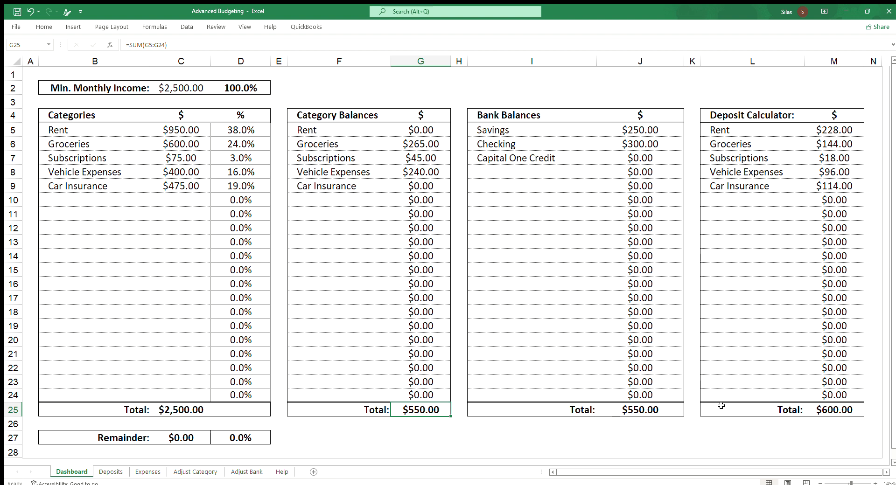
Set the Deposit Calculator total on the Dashboard to 1500.00
{"action": "left_click", "coordinate": [839, 414]}
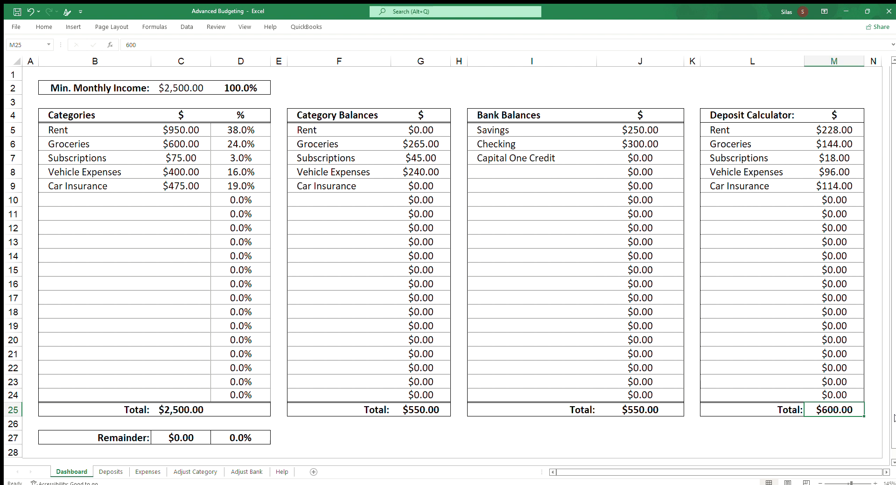
{"action": "type", "text": "1500"}
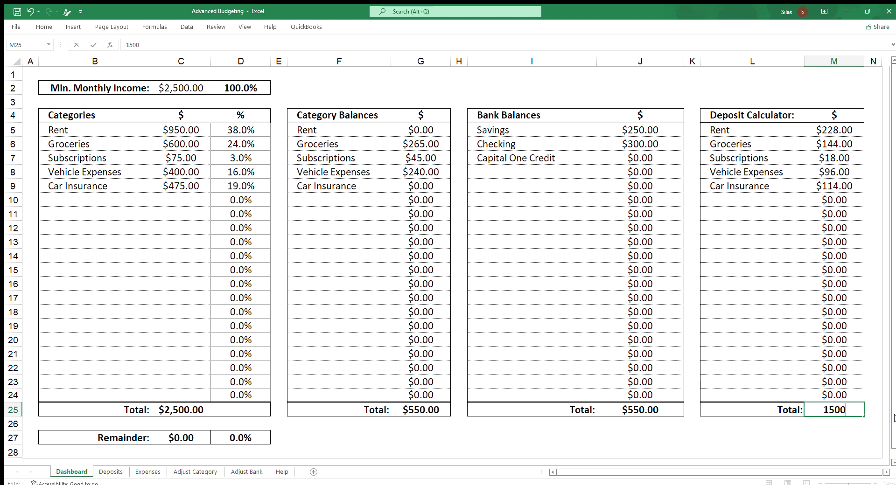
{"action": "type", "text": ".00"}
{"action": "key", "text": "Return"}
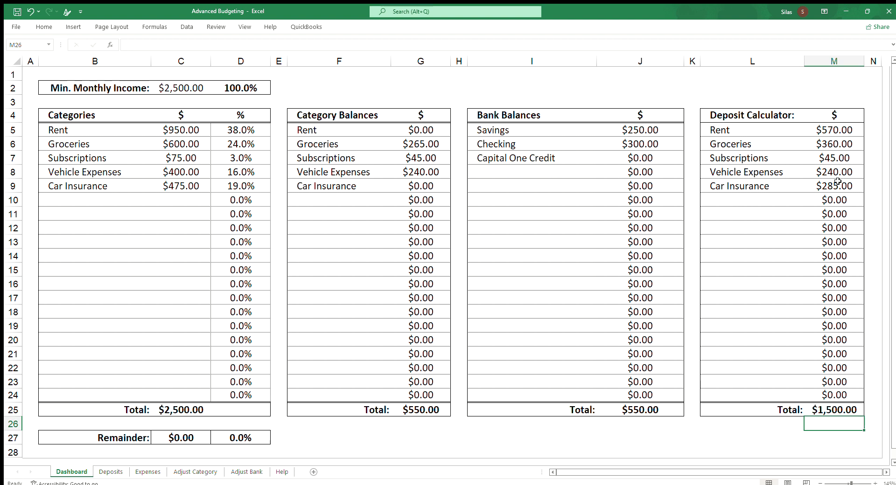
Examine how the Deposit Calculator splits its total across Rent, Groceries, Subscriptions, Vehicle Expenses and Car Insurance
{"action": "left_click", "coordinate": [837, 134]}
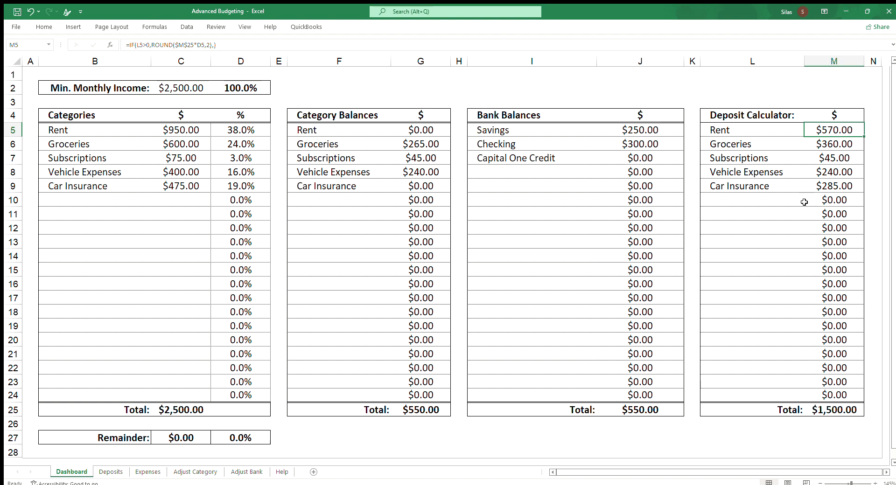
{"action": "left_click", "coordinate": [824, 142]}
{"action": "left_click", "coordinate": [827, 159]}
{"action": "left_click", "coordinate": [832, 173]}
{"action": "left_click", "coordinate": [838, 188]}
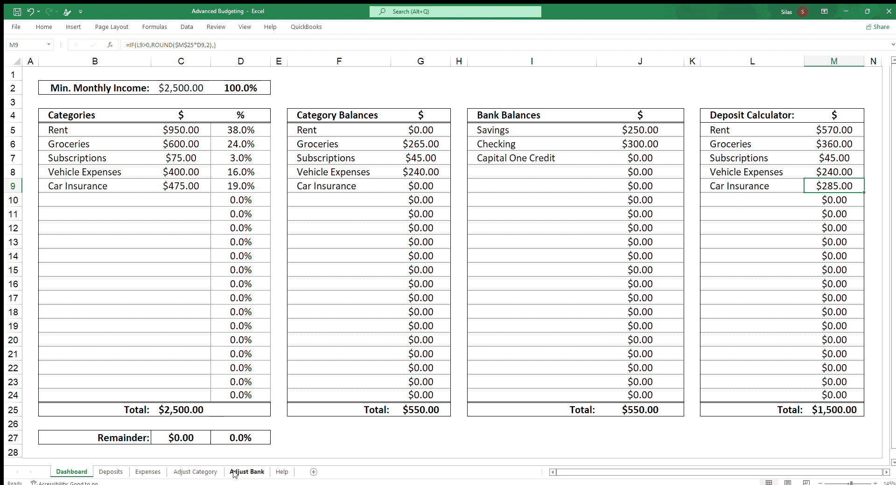
{"action": "left_click", "coordinate": [829, 410]}
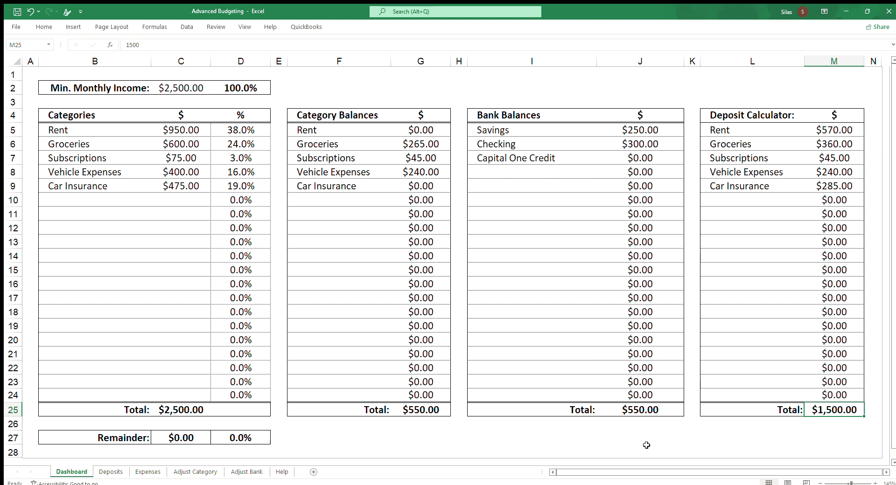
Start a third entry on the Deposits sheet with the date 01/05/23 and Checking as the bank account
{"action": "left_click", "coordinate": [112, 472]}
{"action": "left_click", "coordinate": [119, 190]}
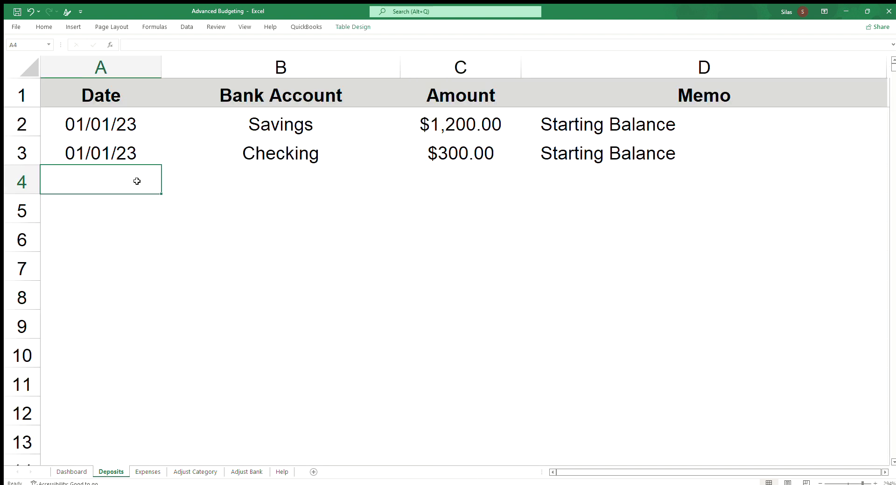
{"action": "type", "text": "01/01"}
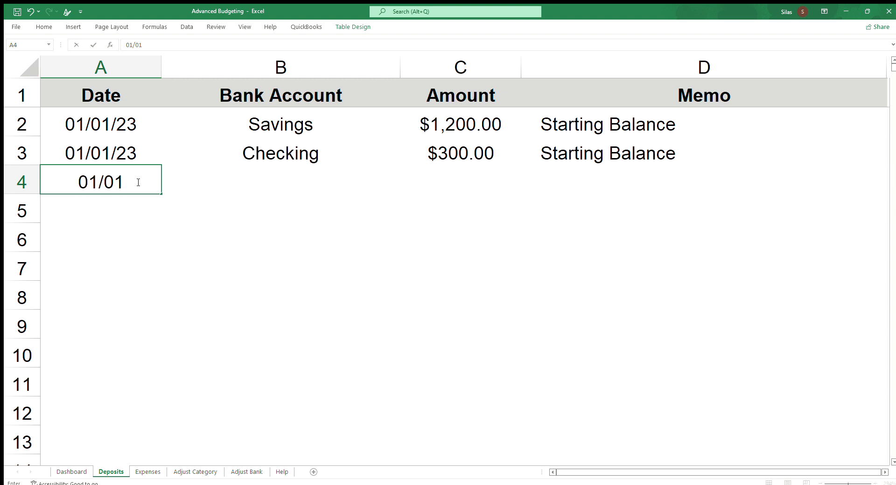
{"action": "key", "text": "BackSpace"}
{"action": "key", "text": "BackSpace"}
{"action": "type", "text": "05/"}
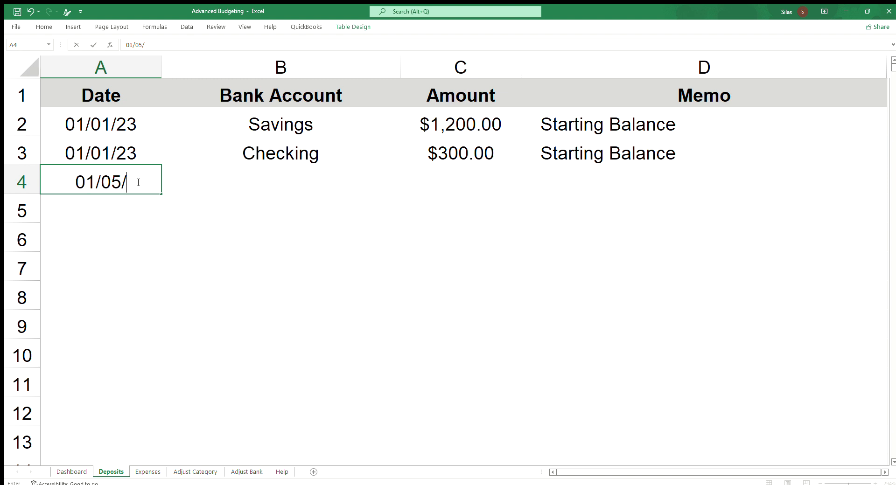
{"action": "type", "text": "23"}
{"action": "key", "text": "Tab"}
{"action": "type", "text": "Chec"}
{"action": "key", "text": "Tab"}
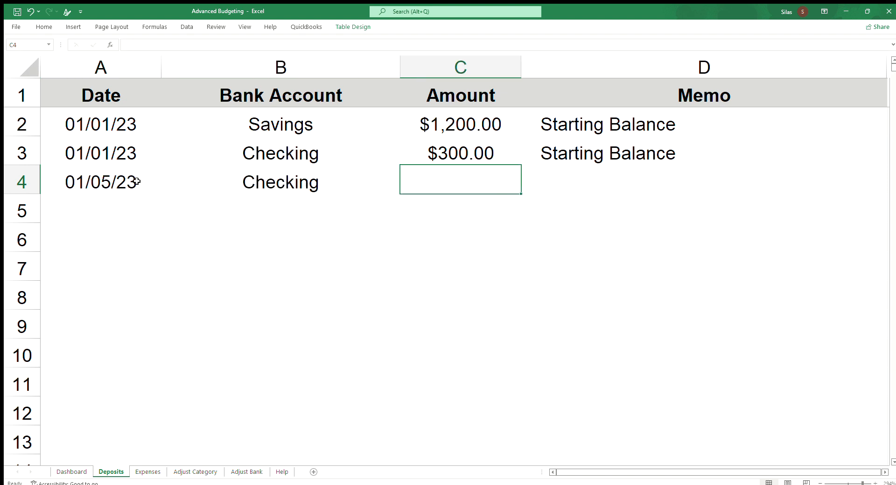
Complete the 01/05/23 deposit with the amount $1,500.00 and memo Payday, and check the Checking balance on the Dashboard
{"action": "type", "text": "1500.00"}
{"action": "key", "text": "Tab"}
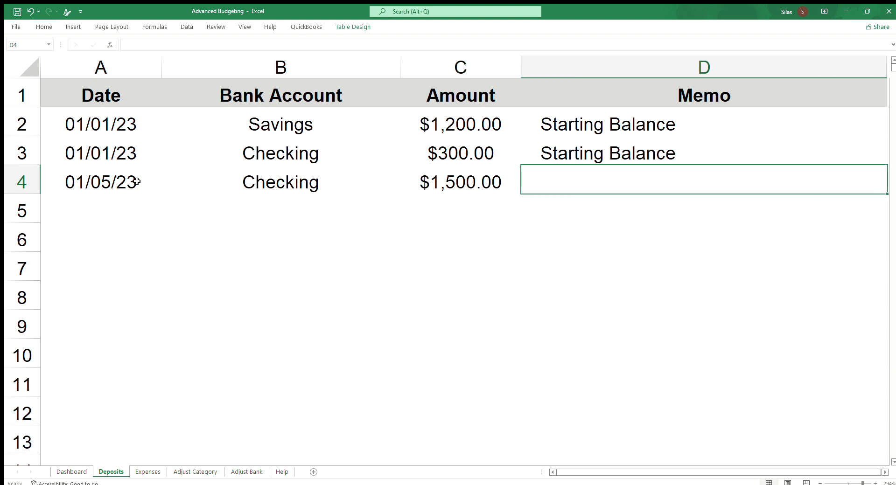
{"action": "type", "text": "Payday"}
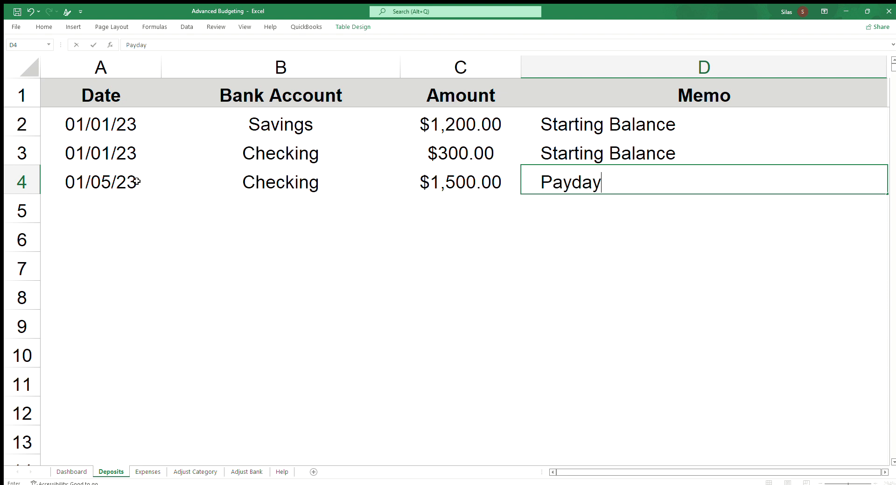
{"action": "key", "text": "Return"}
{"action": "left_click", "coordinate": [60, 472]}
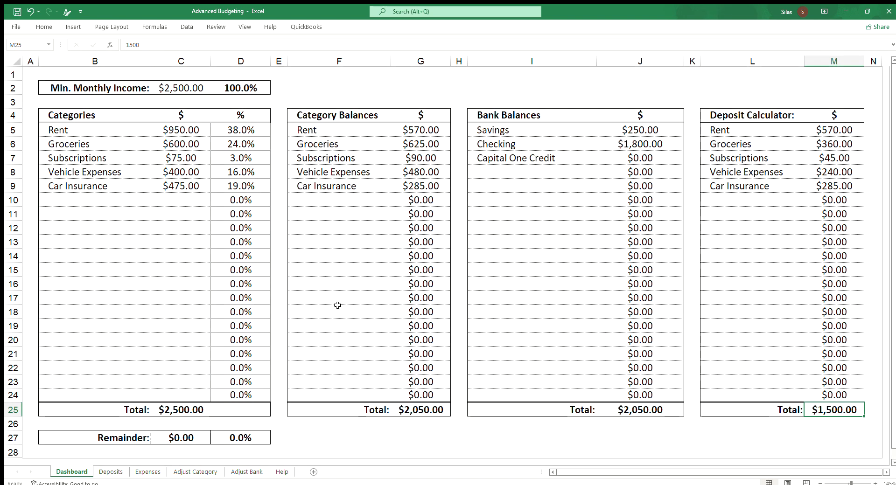
{"action": "left_click", "coordinate": [641, 147]}
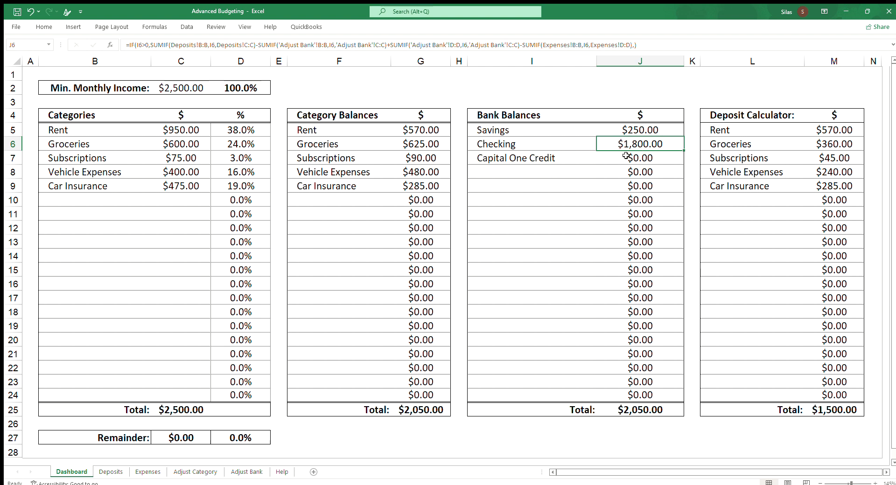
Check the category balances on the Dashboard and start a second Expenses entry dated 01/06/23 with Checking as the bank account
{"action": "left_click_drag", "start_coordinate": [403, 144], "coordinate": [412, 176]}
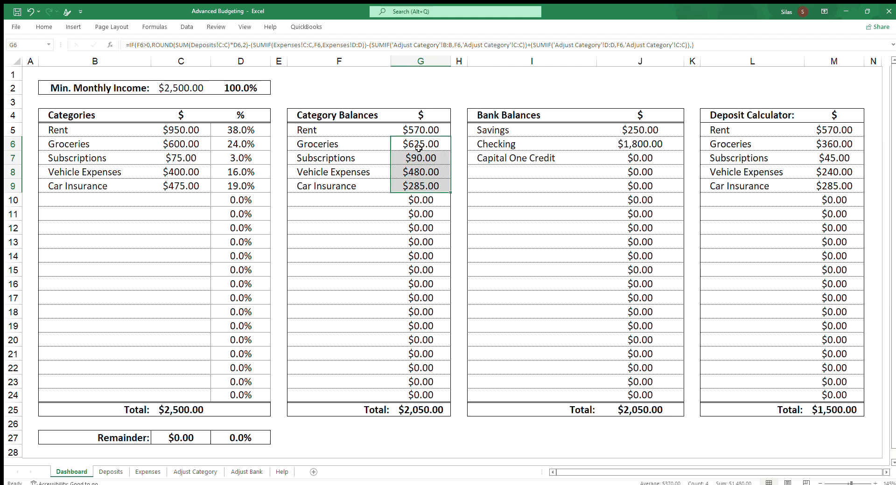
{"action": "left_click", "coordinate": [419, 133]}
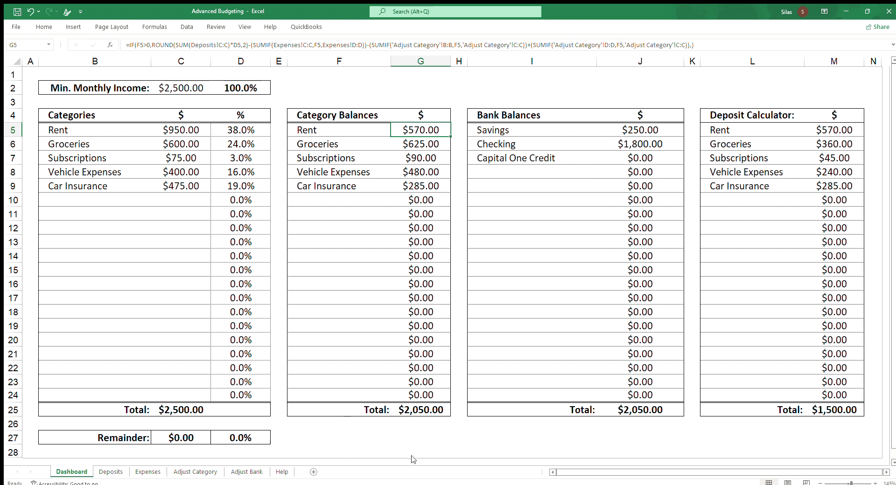
{"action": "left_click", "coordinate": [141, 473]}
{"action": "left_click", "coordinate": [88, 134]}
{"action": "type", "text": "01/"}
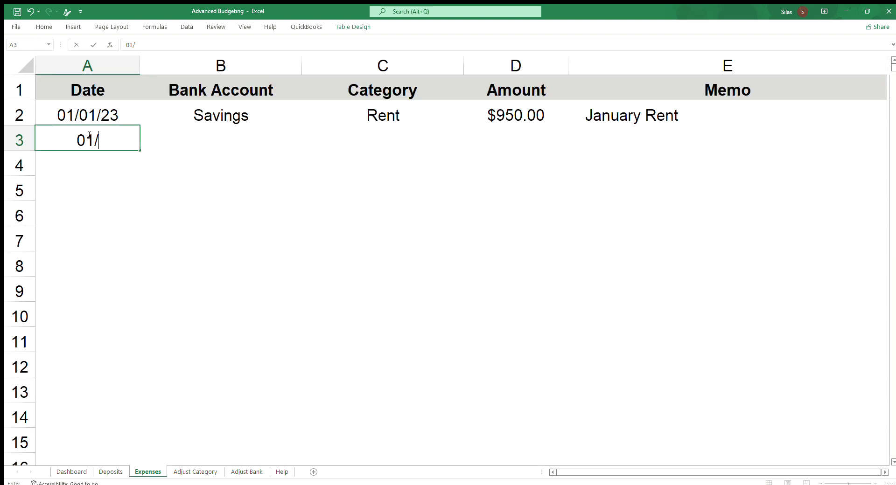
{"action": "type", "text": "06/23"}
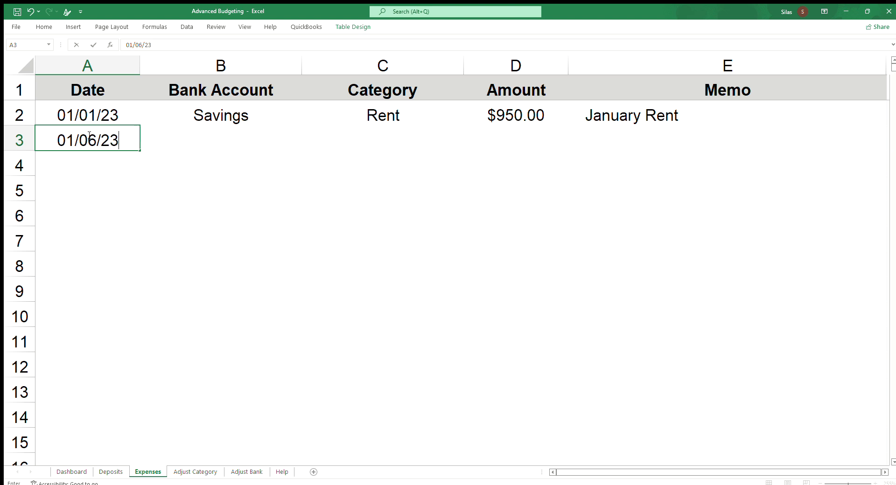
{"action": "key", "text": "Tab"}
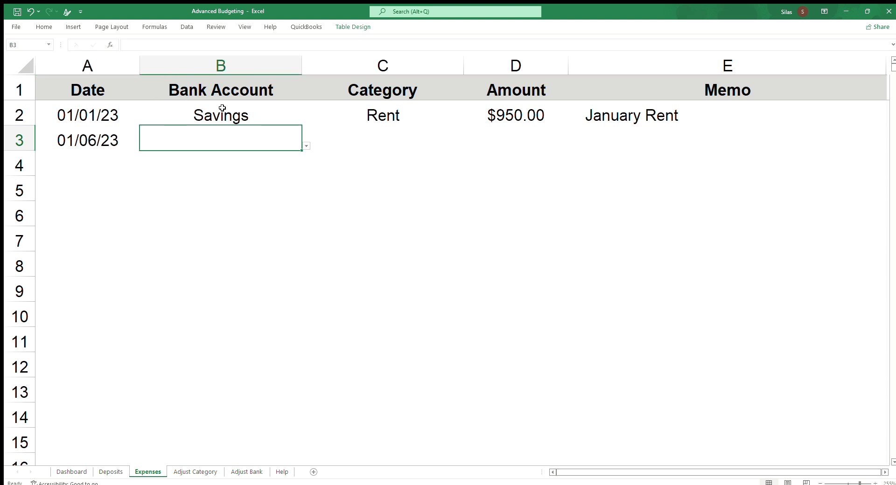
{"action": "left_click", "coordinate": [306, 145]}
{"action": "left_click", "coordinate": [215, 169]}
Assign the 01/06/23 expense to the Subscriptions category with an amount of $14.00
{"action": "left_click", "coordinate": [364, 143]}
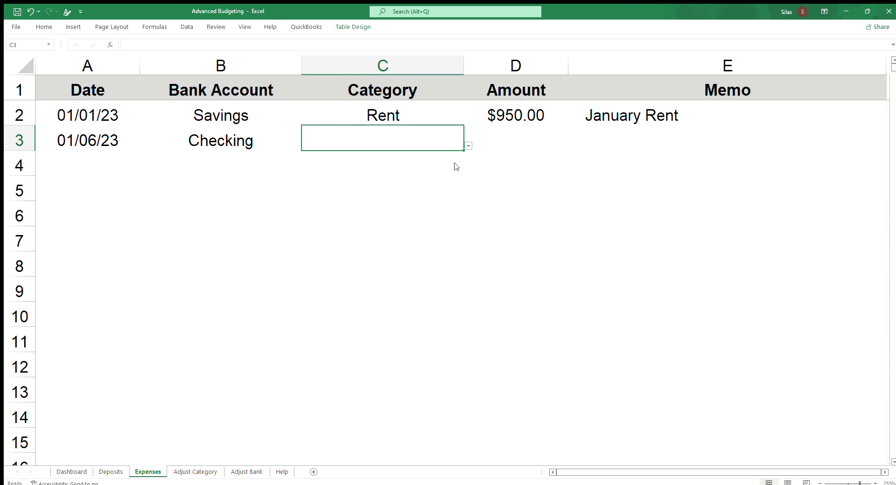
{"action": "type", "text": "Subscriptions"}
{"action": "left_click", "coordinate": [510, 144]}
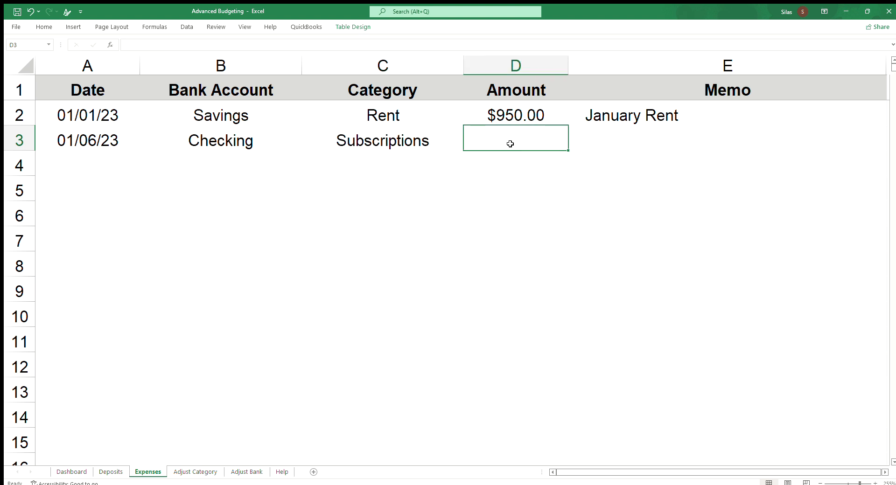
{"action": "type", "text": "14.00"}
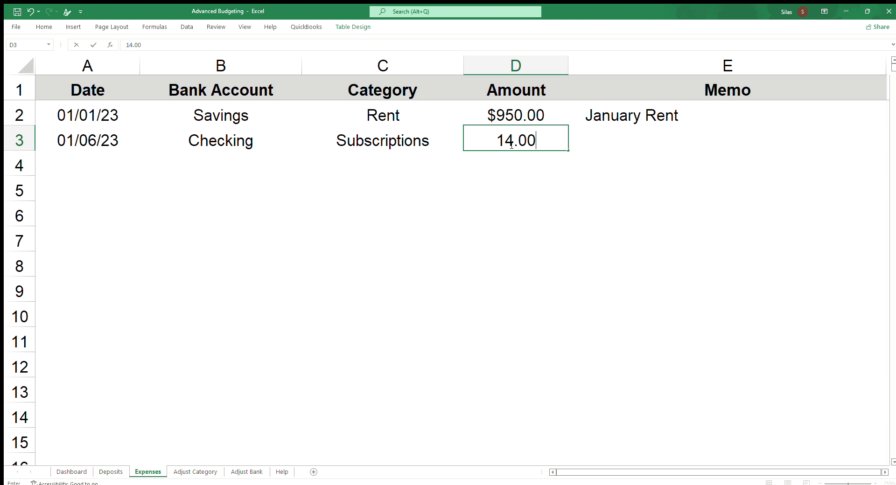
{"action": "key", "text": "Tab"}
Enter the memo Spotify Subscription for the 01/06/23 expense
{"action": "type", "text": "S"}
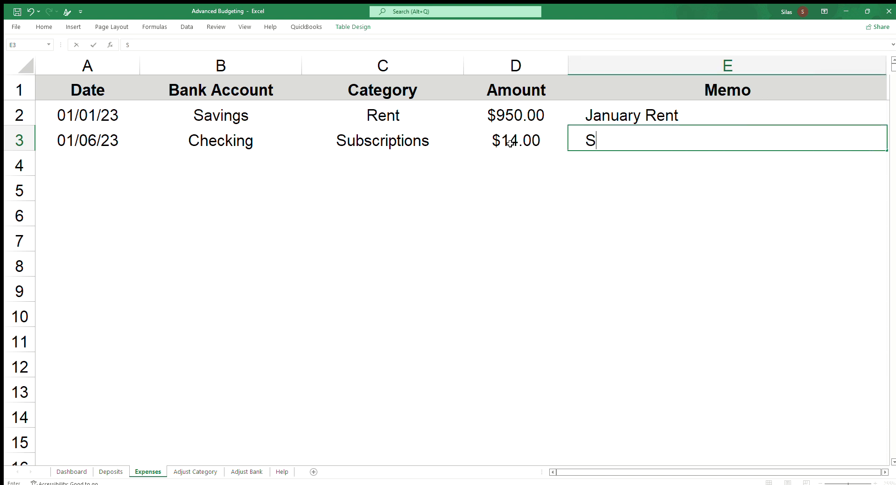
{"action": "type", "text": "potify SUs"}
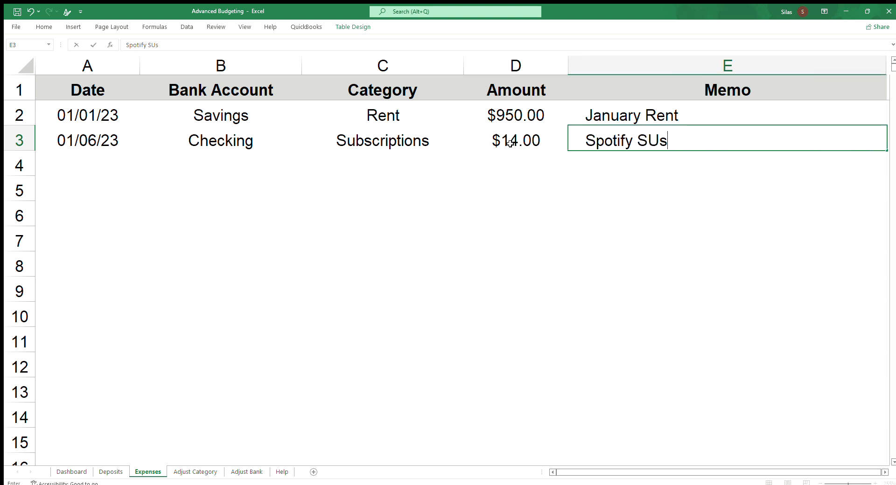
{"action": "key", "text": "BackSpace"}
{"action": "key", "text": "BackSpace"}
{"action": "type", "text": "ubscripto"}
{"action": "key", "text": "BackSpace"}
{"action": "type", "text": "ion"}
{"action": "key", "text": "Return"}
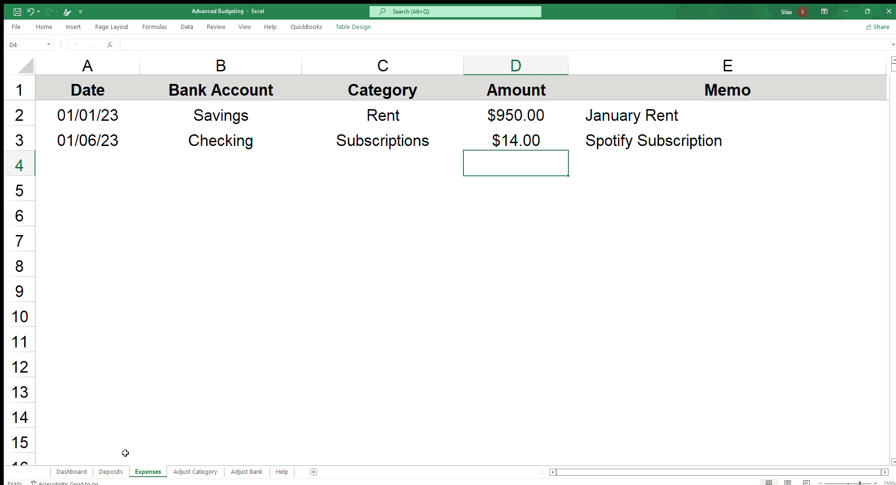
Check the Checking balance on the Dashboard and review the Adjust Category and Adjust Bank sheets
{"action": "left_click", "coordinate": [72, 472]}
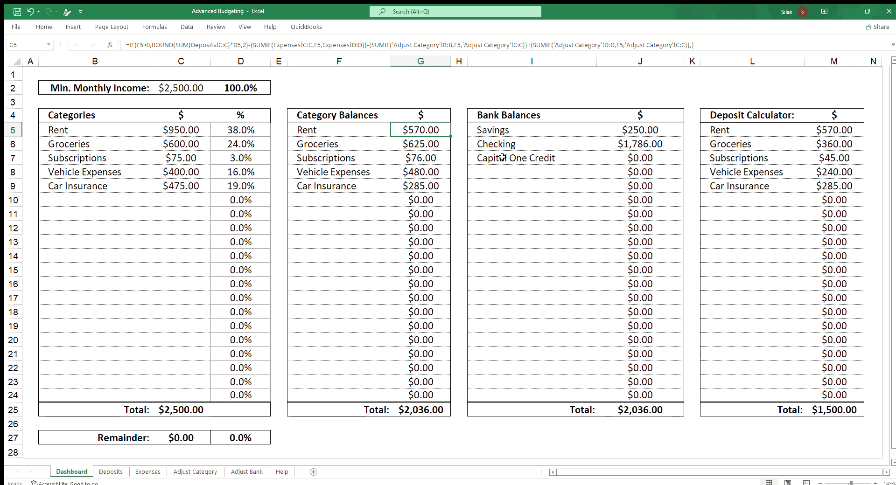
{"action": "left_click", "coordinate": [646, 148]}
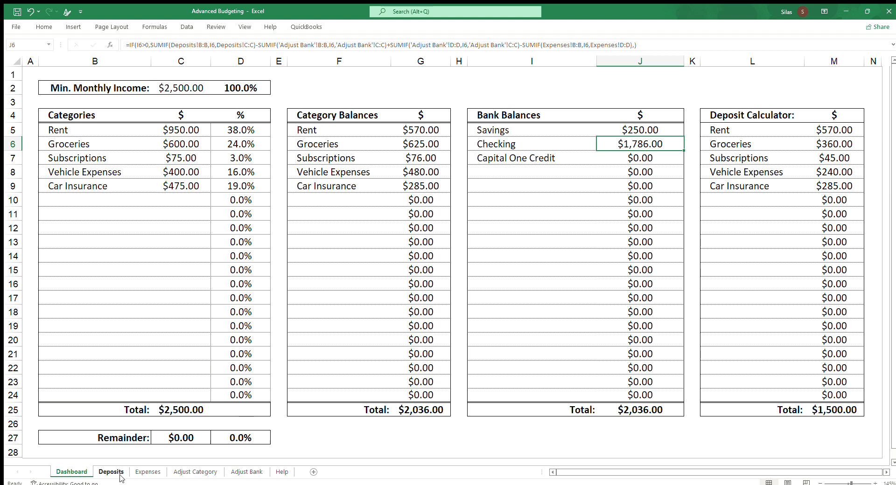
{"action": "left_click", "coordinate": [212, 472]}
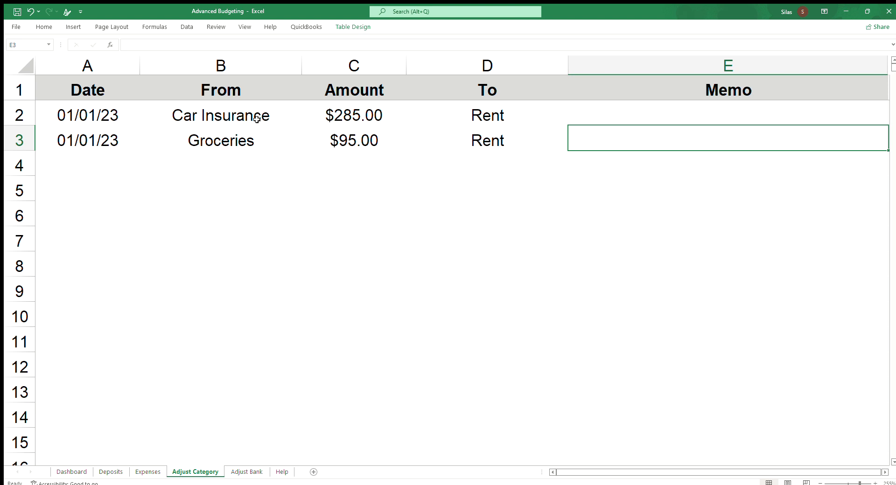
{"action": "left_click", "coordinate": [247, 472]}
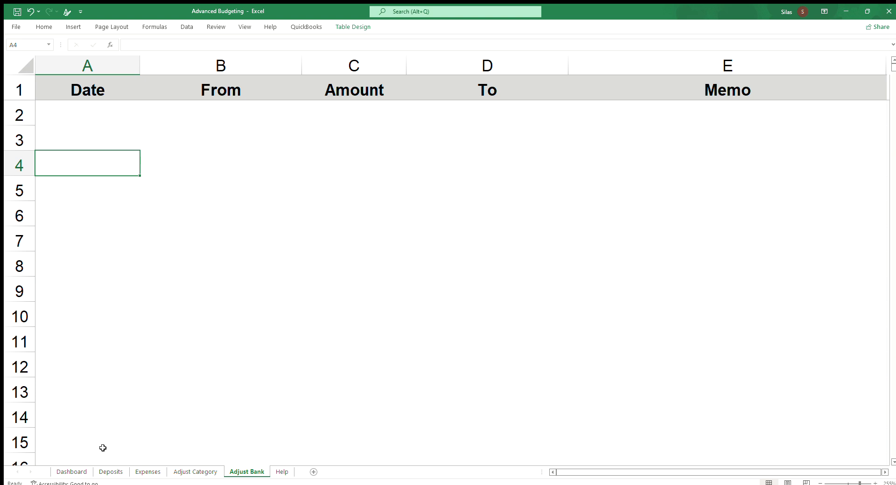
{"action": "left_click", "coordinate": [71, 472]}
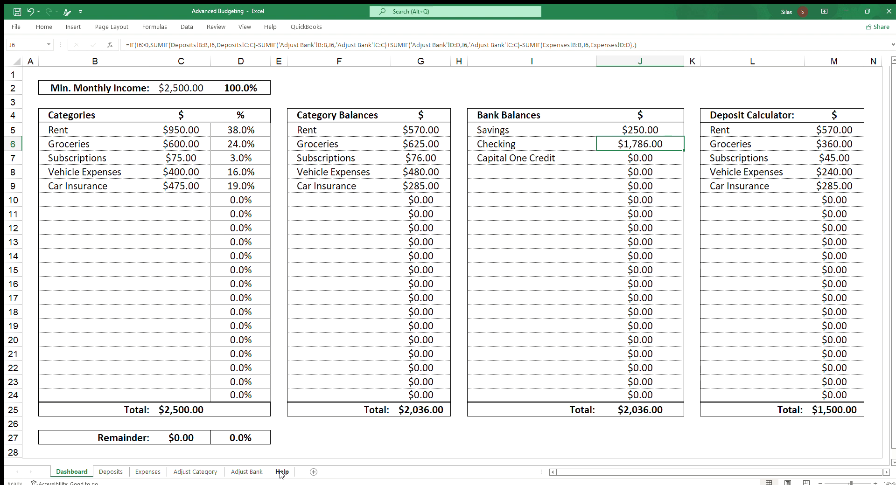
Start the first entry on the Adjust Bank sheet with the date 01/06/23 and Checking as the source account
{"action": "left_click", "coordinate": [248, 472]}
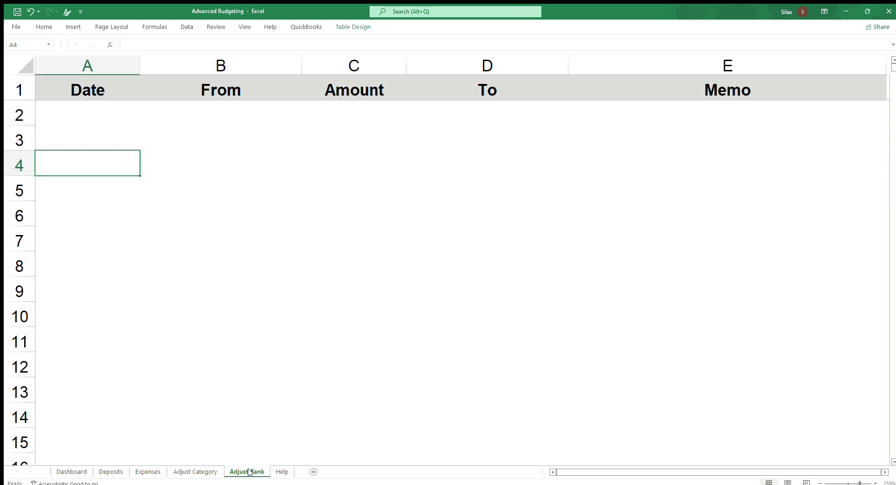
{"action": "left_click", "coordinate": [119, 119]}
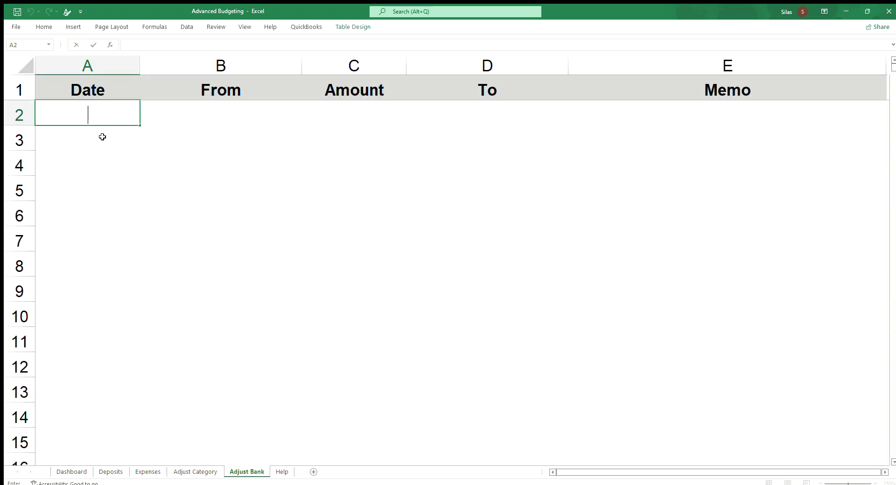
{"action": "type", "text": "01/06/23"}
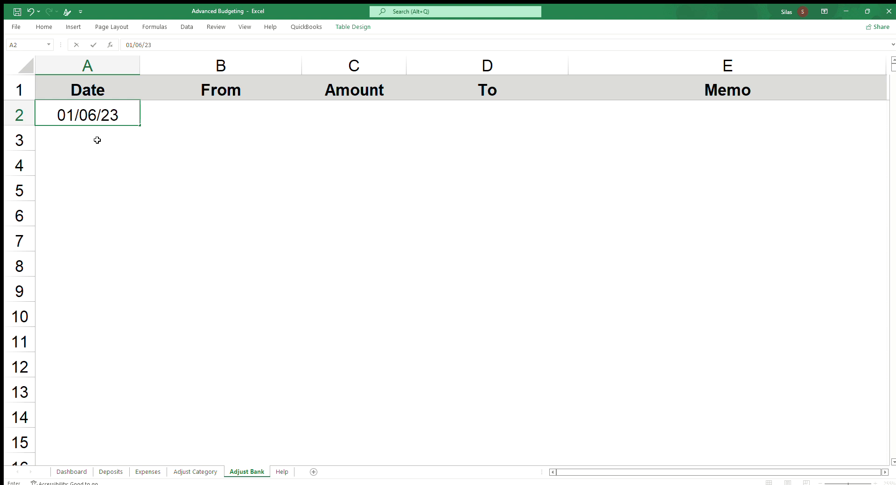
{"action": "key", "text": "Tab"}
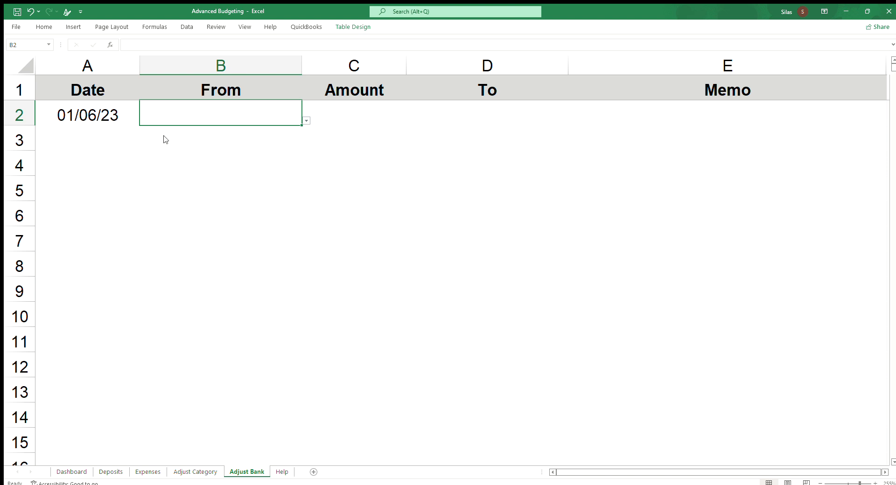
{"action": "type", "text": "Checking"}
{"action": "key", "text": "Tab"}
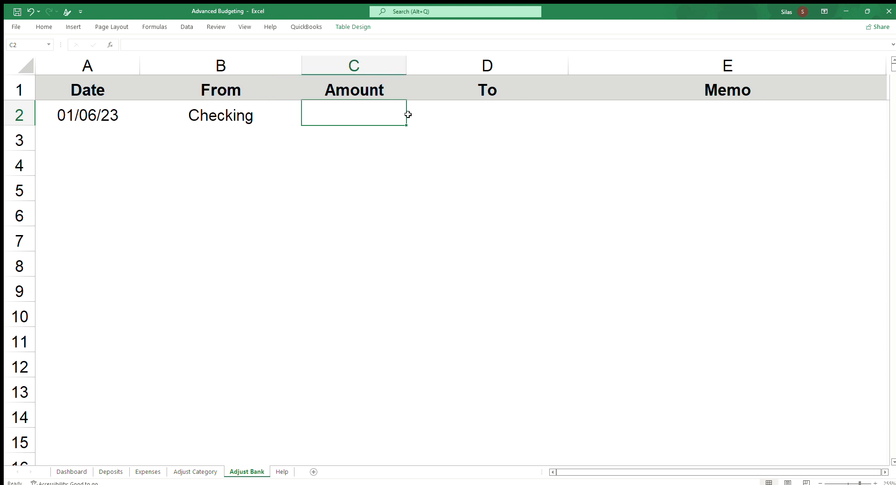
Complete the bank transfer with the amount $1,500.00, destination Savings and memo Transfer, and check the bank balances on the Dashboard
{"action": "type", "text": "1500.00"}
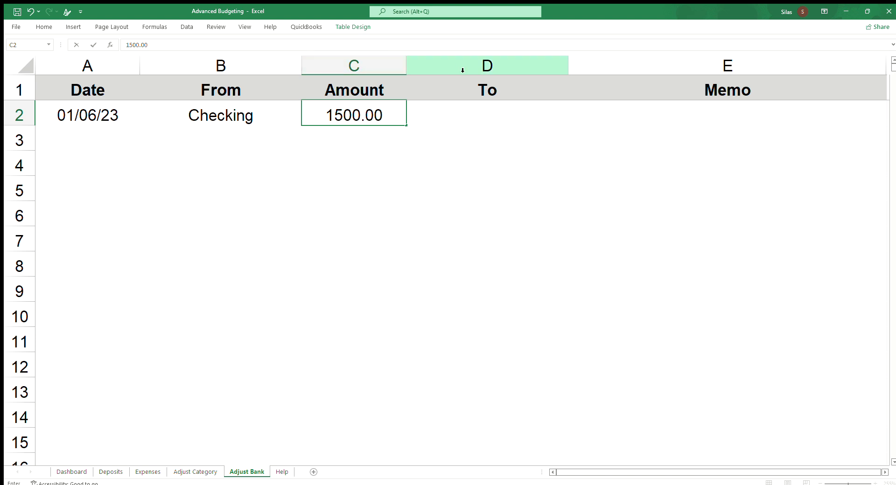
{"action": "left_click", "coordinate": [481, 114]}
{"action": "left_click", "coordinate": [576, 122]}
{"action": "left_click", "coordinate": [552, 118]}
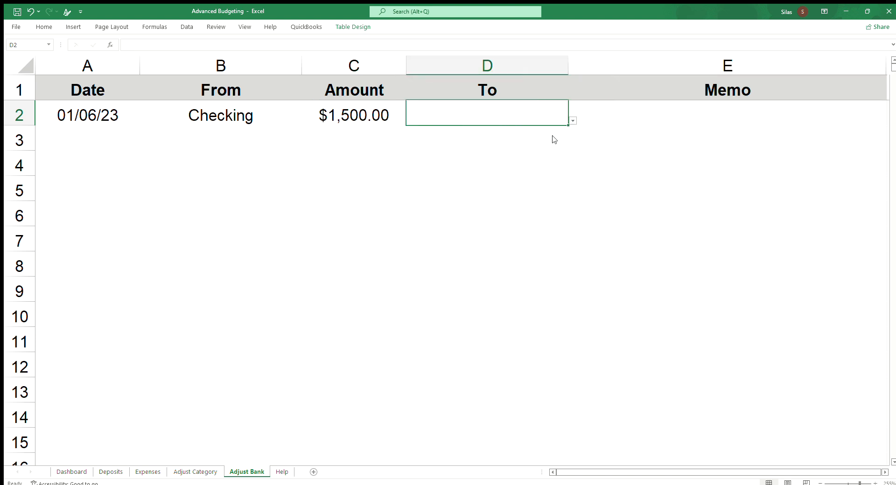
{"action": "type", "text": "Savings"}
{"action": "left_click", "coordinate": [637, 118]}
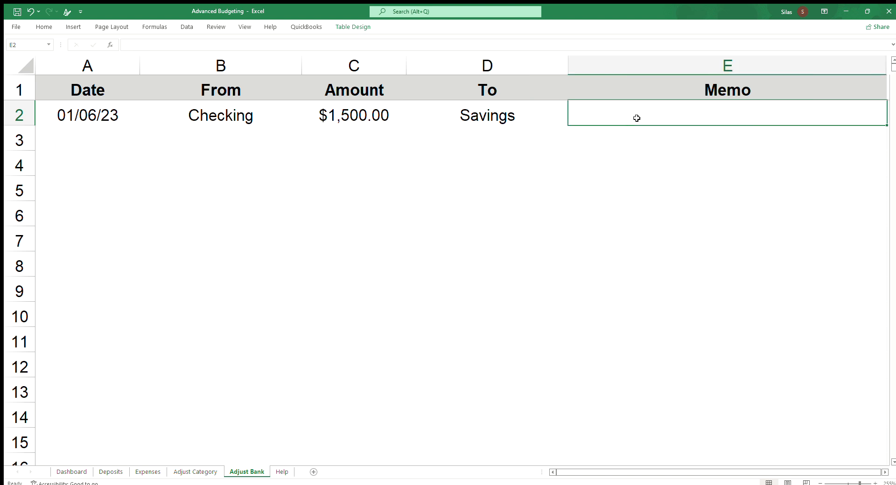
{"action": "type", "text": "Transfe"}
{"action": "key", "text": "Return"}
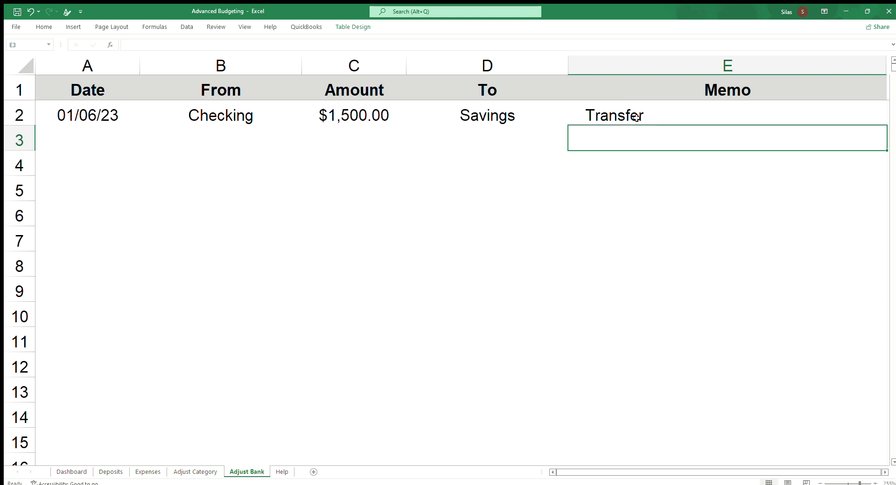
{"action": "left_click", "coordinate": [72, 472]}
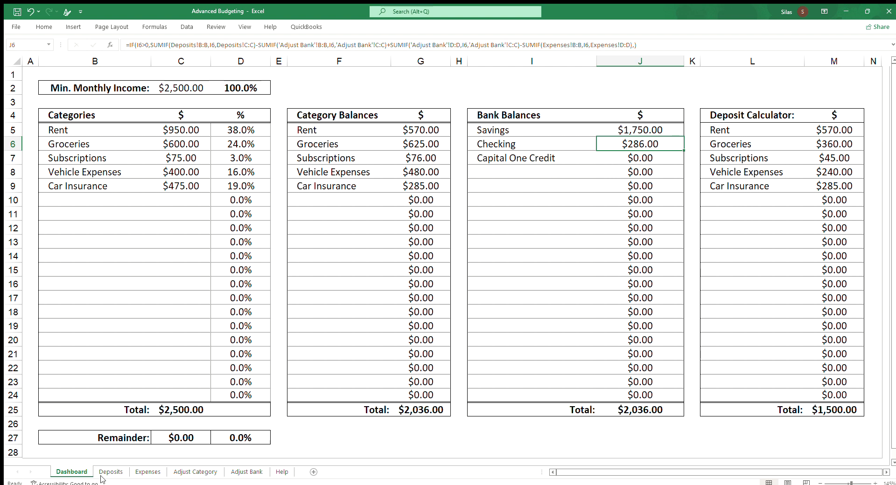
Start a third entry on the Expenses sheet with the date 01/07/23 and Capital One Credit as the bank account
{"action": "left_click", "coordinate": [148, 472]}
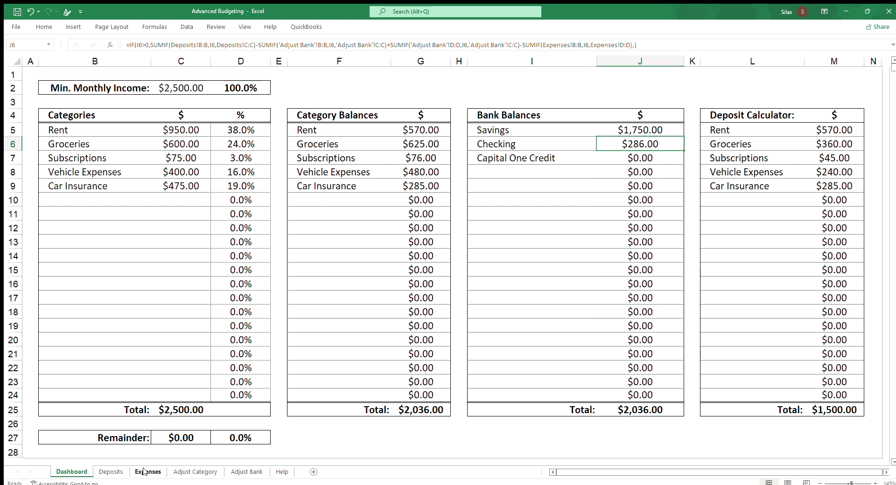
{"action": "left_click", "coordinate": [76, 158]}
{"action": "type", "text": "01/"}
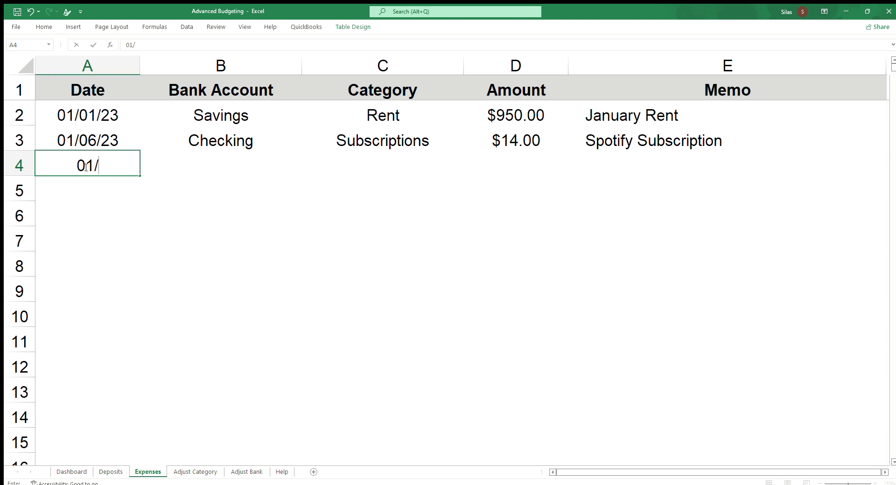
{"action": "type", "text": "1"}
{"action": "key", "text": "BackSpace"}
{"action": "type", "text": "07/23"}
{"action": "key", "text": "Tab"}
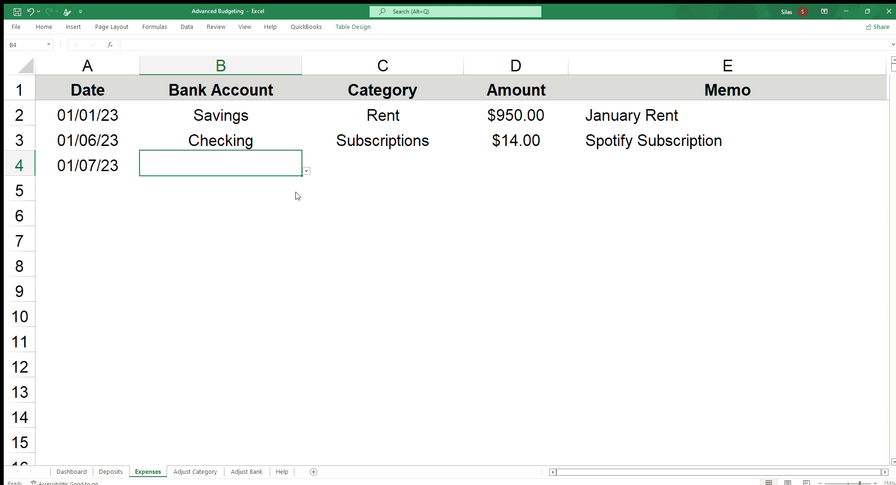
{"action": "type", "text": "Capital One Credit"}
Complete the 01/07/23 expense with the category Groceries, the amount $190.00 and the memo Food for the week
{"action": "left_click", "coordinate": [383, 165]}
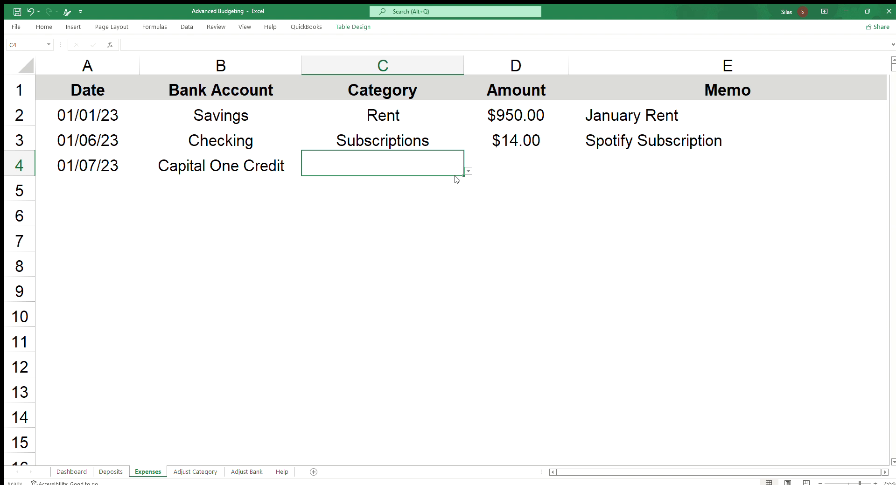
{"action": "type", "text": "Groceries"}
{"action": "left_click", "coordinate": [531, 164]}
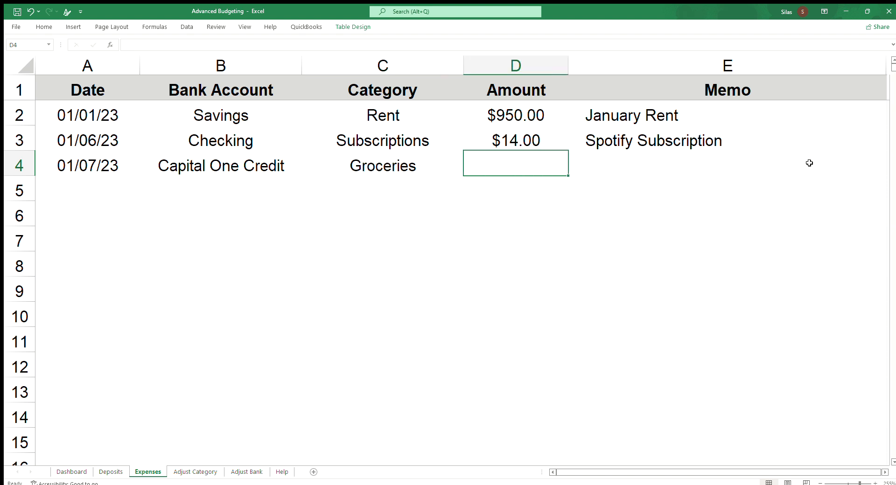
{"action": "type", "text": "190.00"}
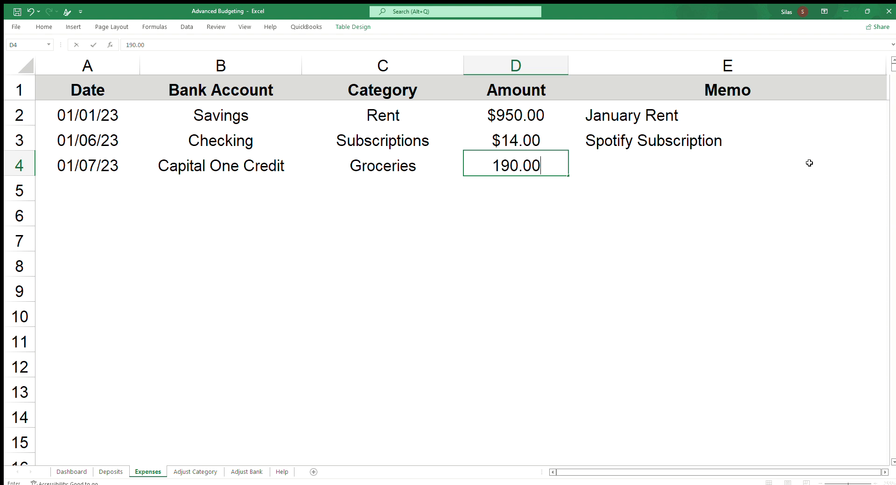
{"action": "left_click", "coordinate": [809, 163]}
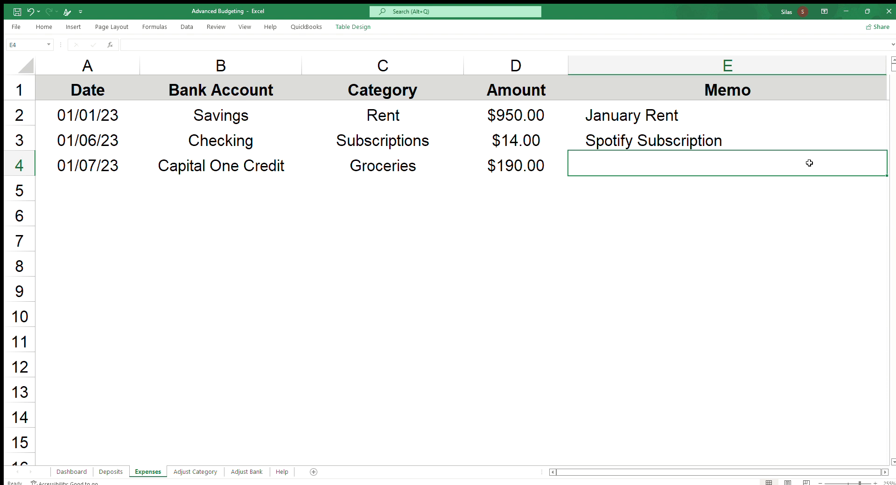
{"action": "type", "text": "Food for "}
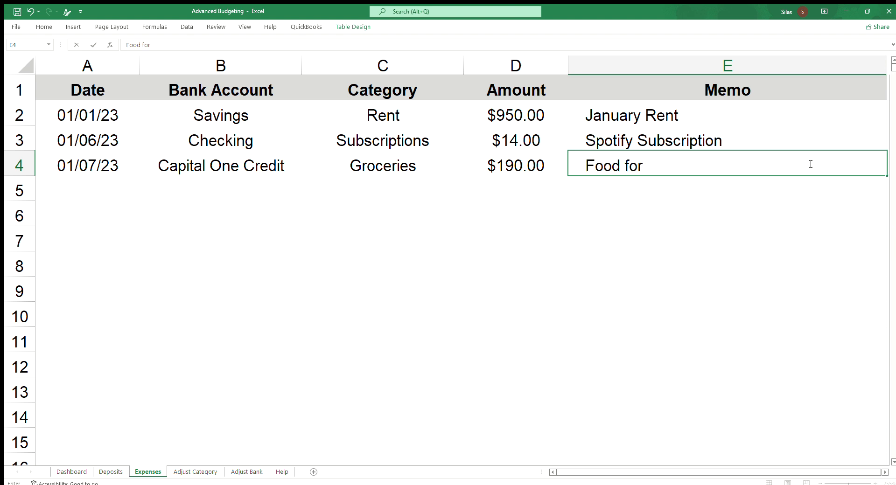
{"action": "type", "text": "the week"}
{"action": "key", "text": "Return"}
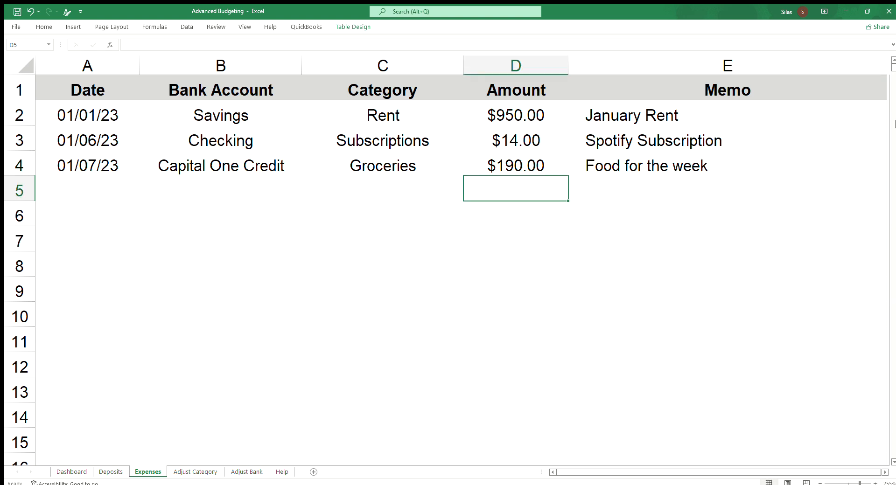
Check the Capital One Credit balance, the bank balance total and the Groceries category balance on the Dashboard
{"action": "left_click", "coordinate": [80, 474]}
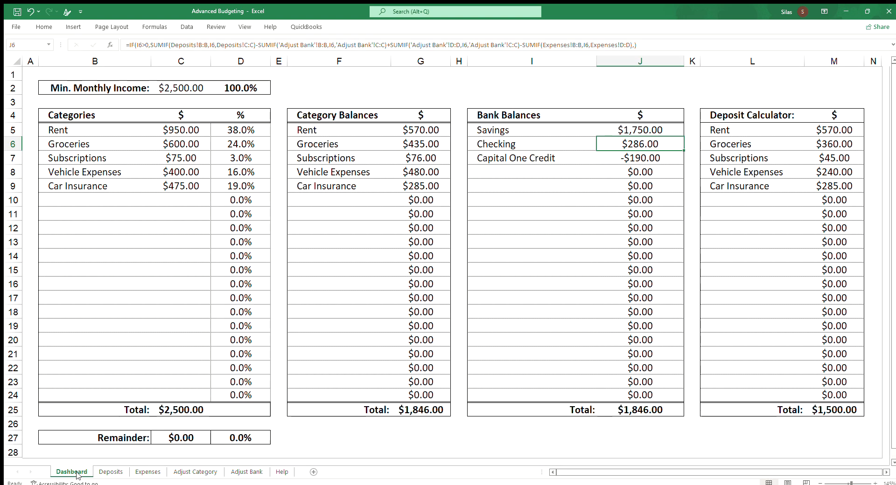
{"action": "left_click", "coordinate": [640, 159]}
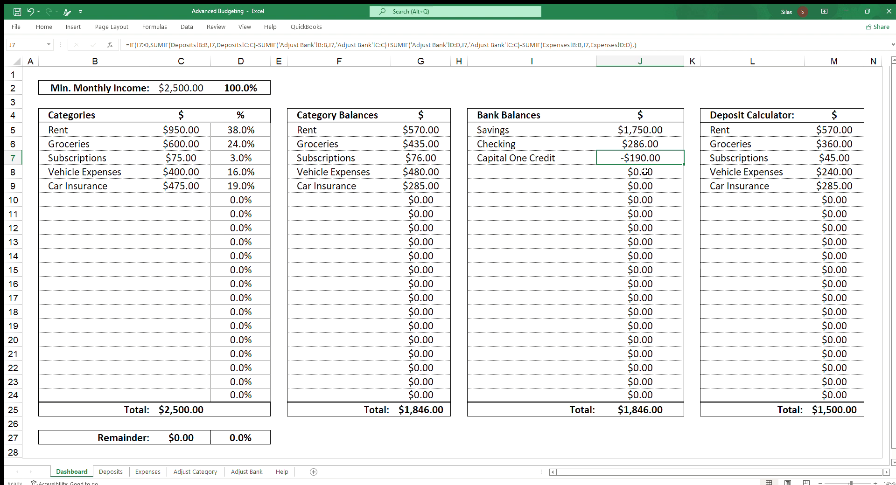
{"action": "left_click", "coordinate": [625, 415]}
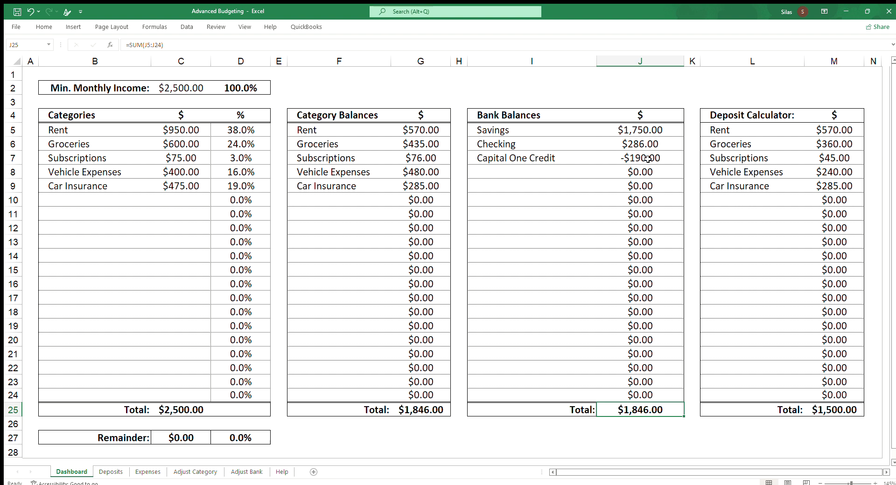
{"action": "left_click", "coordinate": [421, 148]}
{"action": "left_click", "coordinate": [641, 159]}
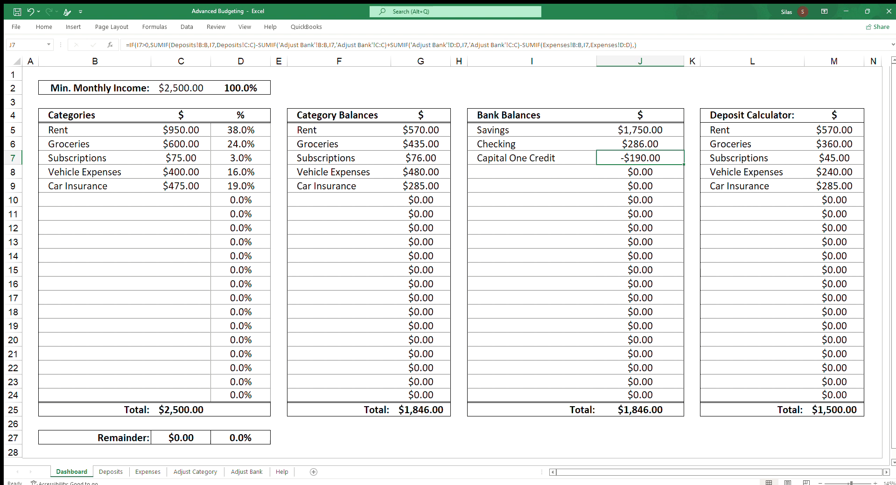
Start a second entry on the Adjust Bank sheet with the date 01/26/23 and Savings as the source account
{"action": "left_click", "coordinate": [254, 474]}
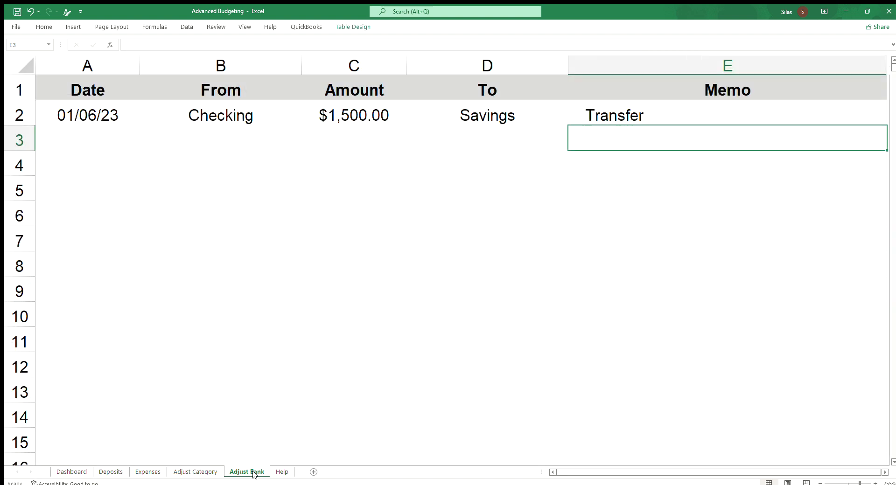
{"action": "left_click", "coordinate": [82, 141]}
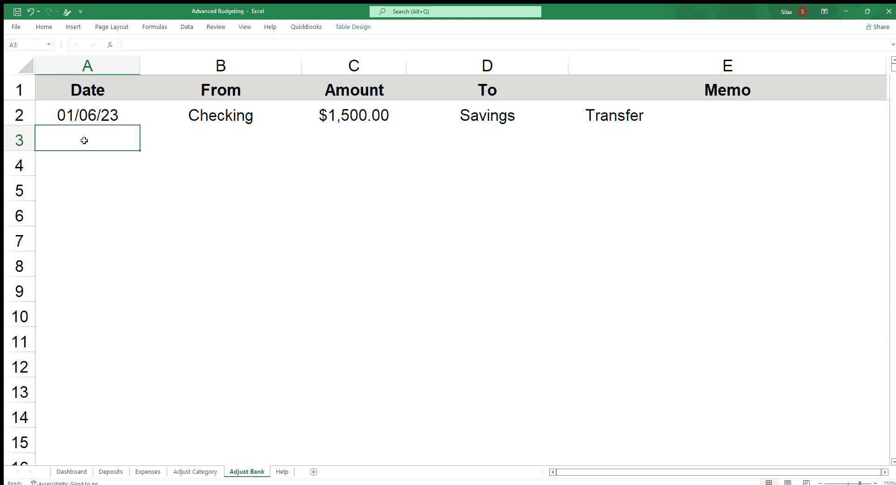
{"action": "type", "text": "01/26/"}
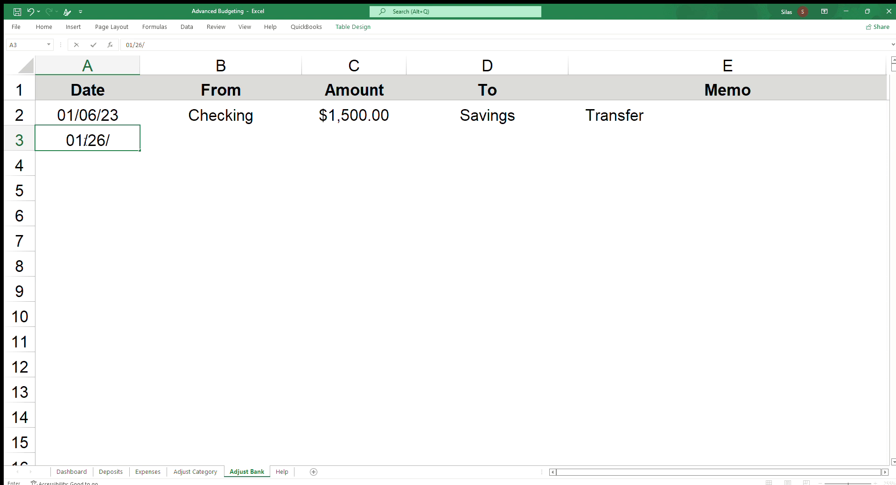
{"action": "type", "text": "23"}
{"action": "key", "text": "Tab"}
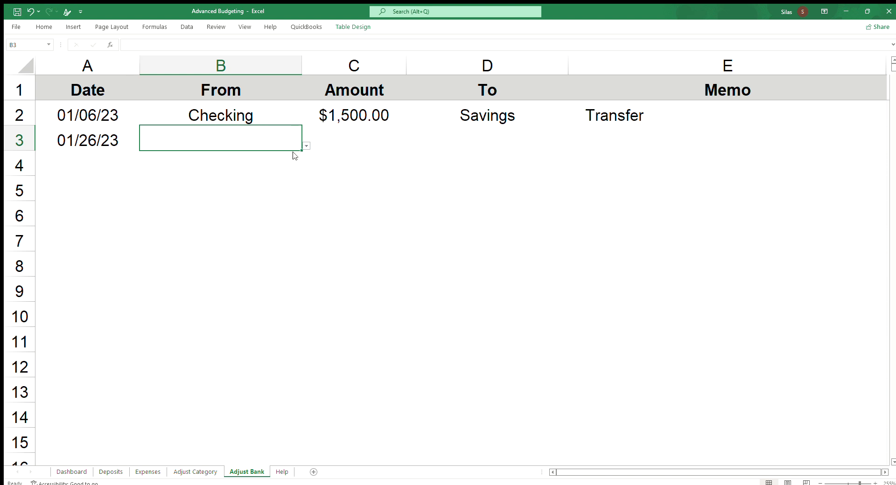
{"action": "type", "text": "Savings"}
{"action": "key", "text": "Tab"}
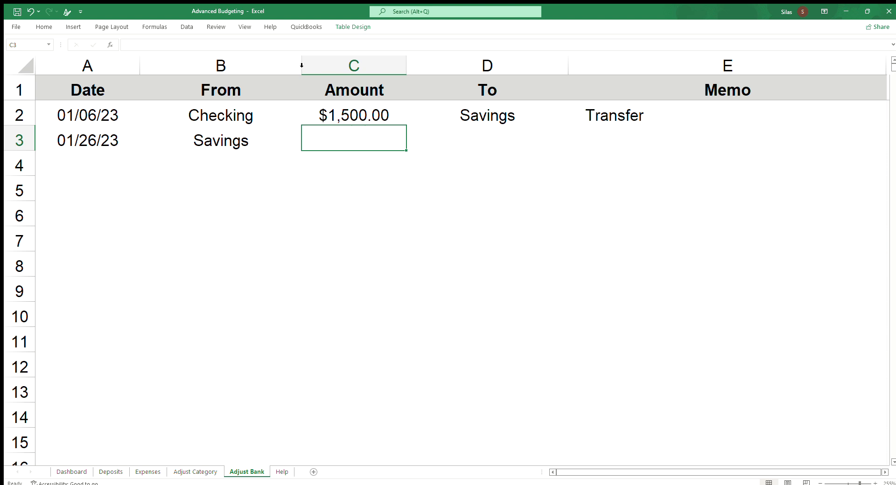
Complete the 01/26/23 transfer with the amount $180.00, destination Capital One Credit and memo Pay down card, and check the Dashboard
{"action": "type", "text": "18"}
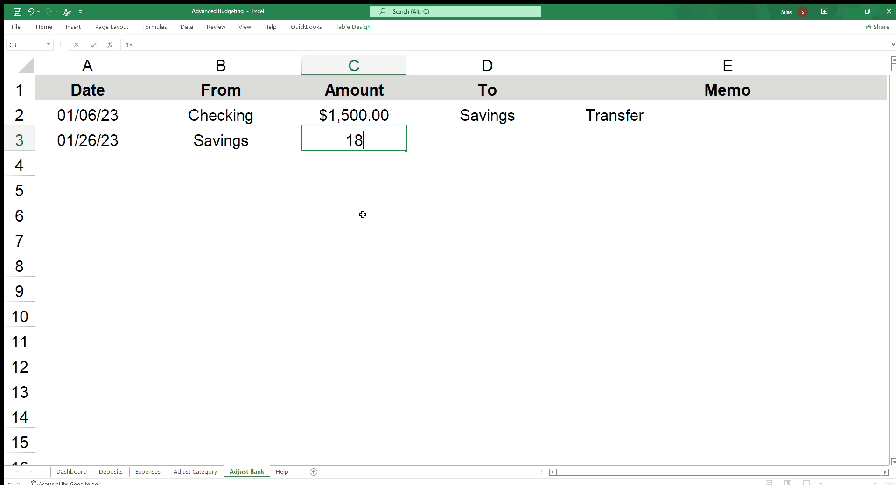
{"action": "type", "text": "0.00"}
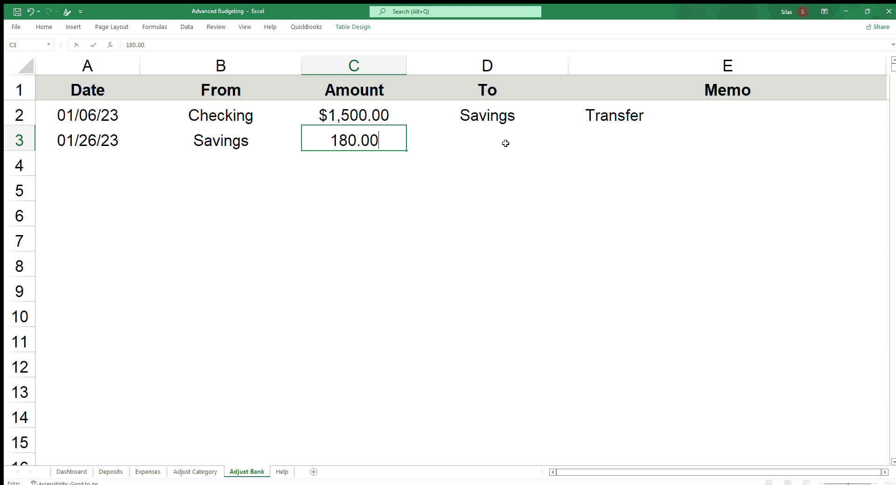
{"action": "key", "text": "Tab"}
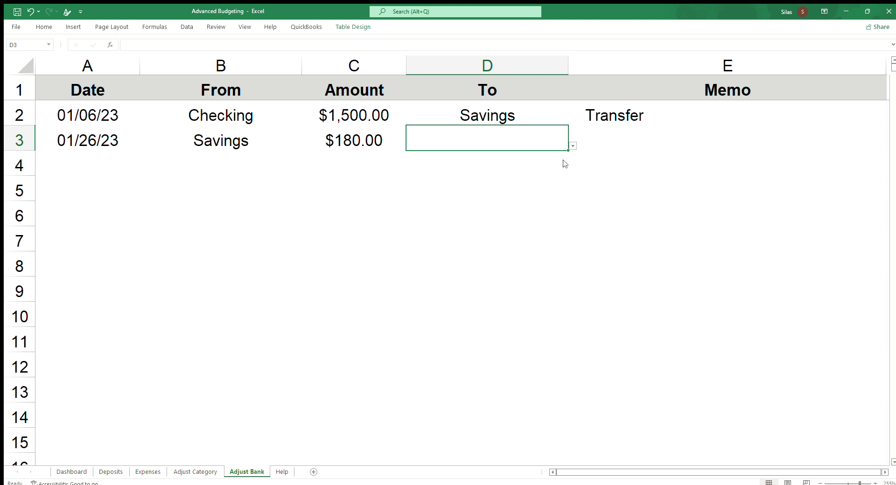
{"action": "type", "text": "Capital One Credit"}
{"action": "left_click", "coordinate": [621, 141]}
{"action": "type", "text": "Pay do"}
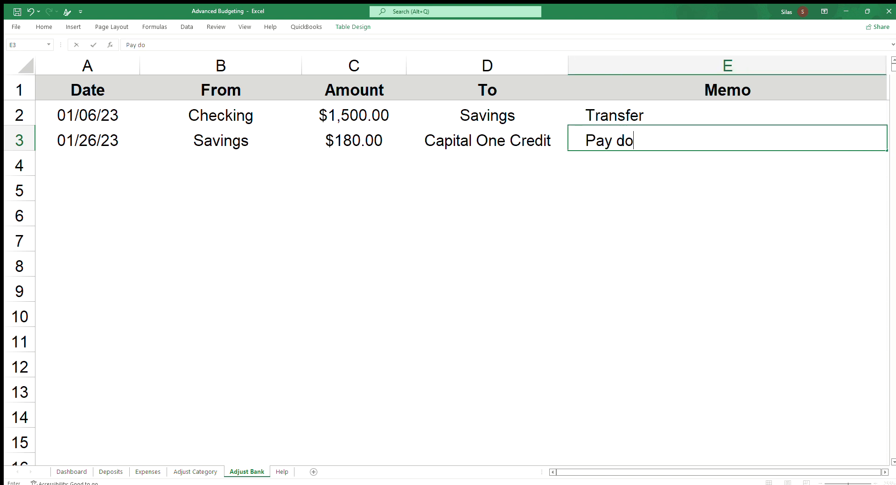
{"action": "type", "text": "wn card"}
{"action": "key", "text": "Return"}
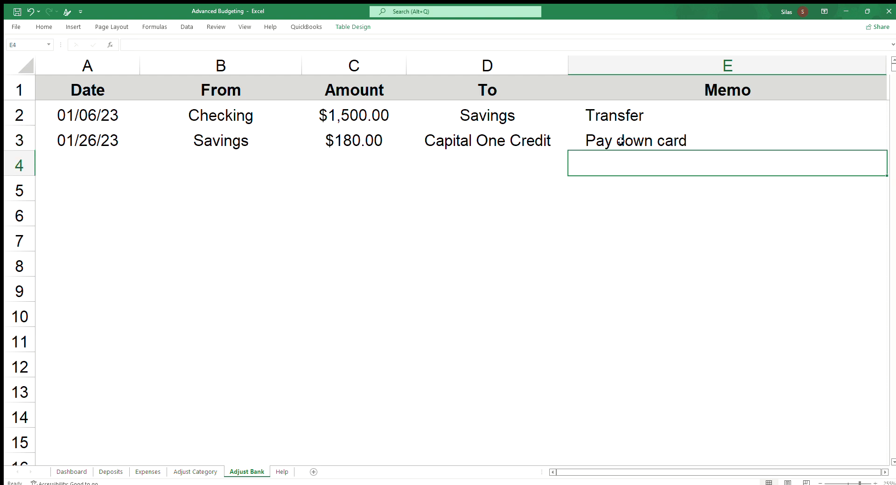
{"action": "left_click", "coordinate": [71, 472]}
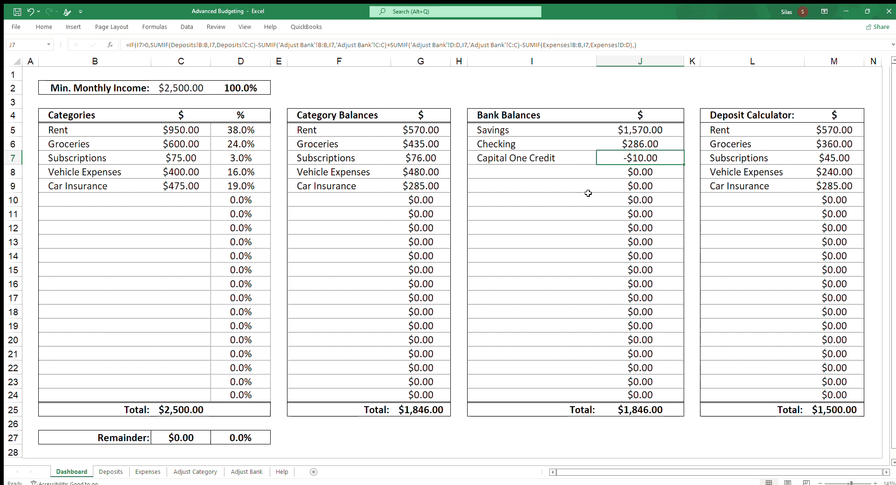
Change the amount of the 01/26/23 transfer on the Adjust Bank sheet to $190.00
{"action": "left_click", "coordinate": [247, 472]}
{"action": "double_click", "coordinate": [359, 143]}
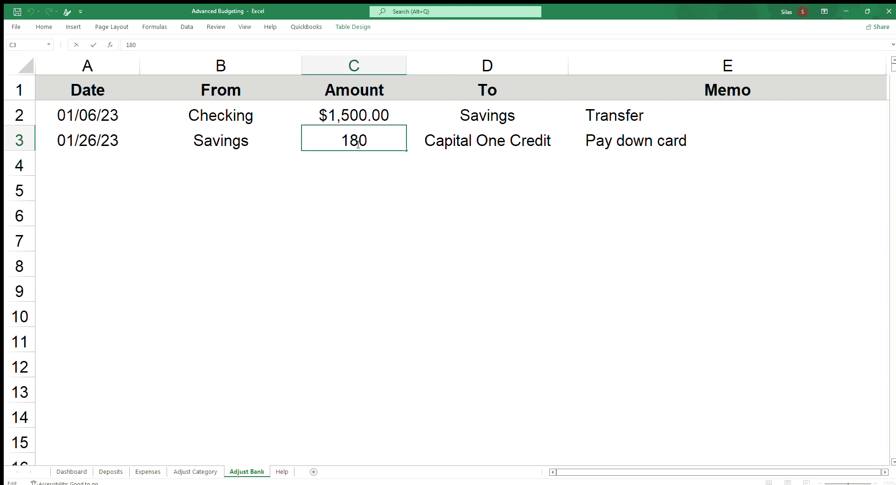
{"action": "key", "text": "BackSpace"}
{"action": "type", "text": "9"}
{"action": "left_click", "coordinate": [344, 228]}
Check the Savings and Capital One Credit bank balances on the Dashboard
{"action": "left_click", "coordinate": [72, 472]}
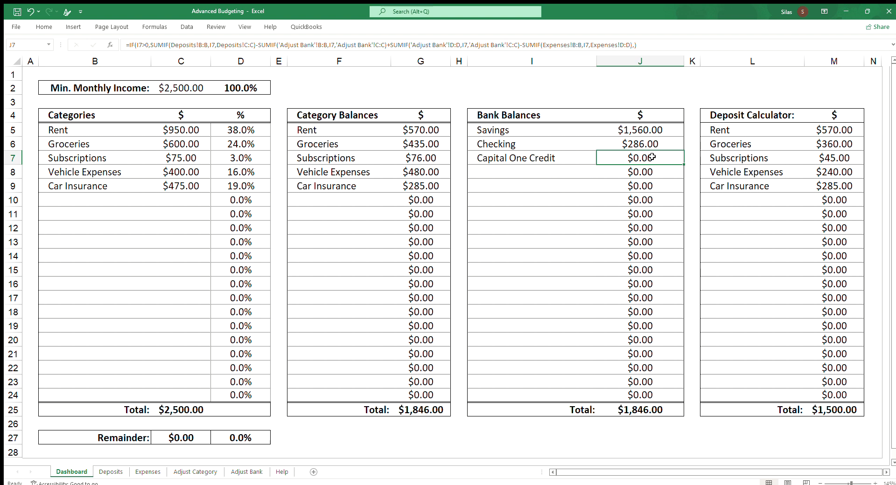
{"action": "left_click", "coordinate": [628, 129]}
{"action": "left_click", "coordinate": [634, 161]}
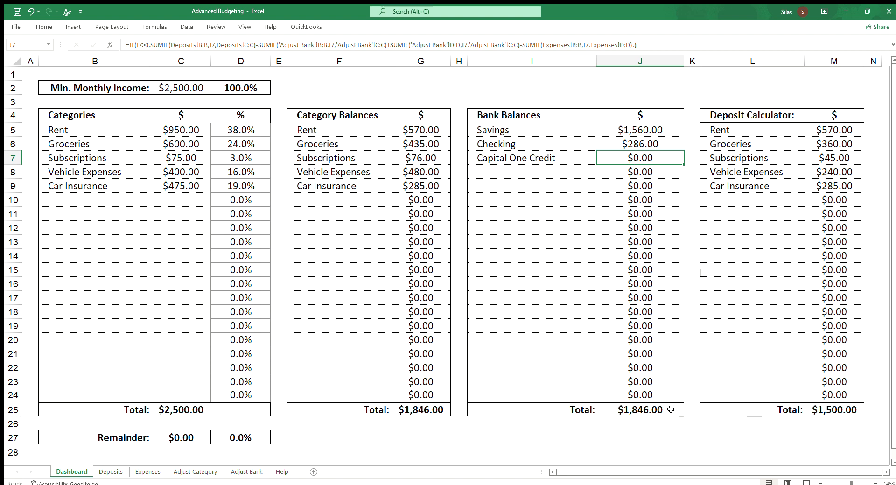